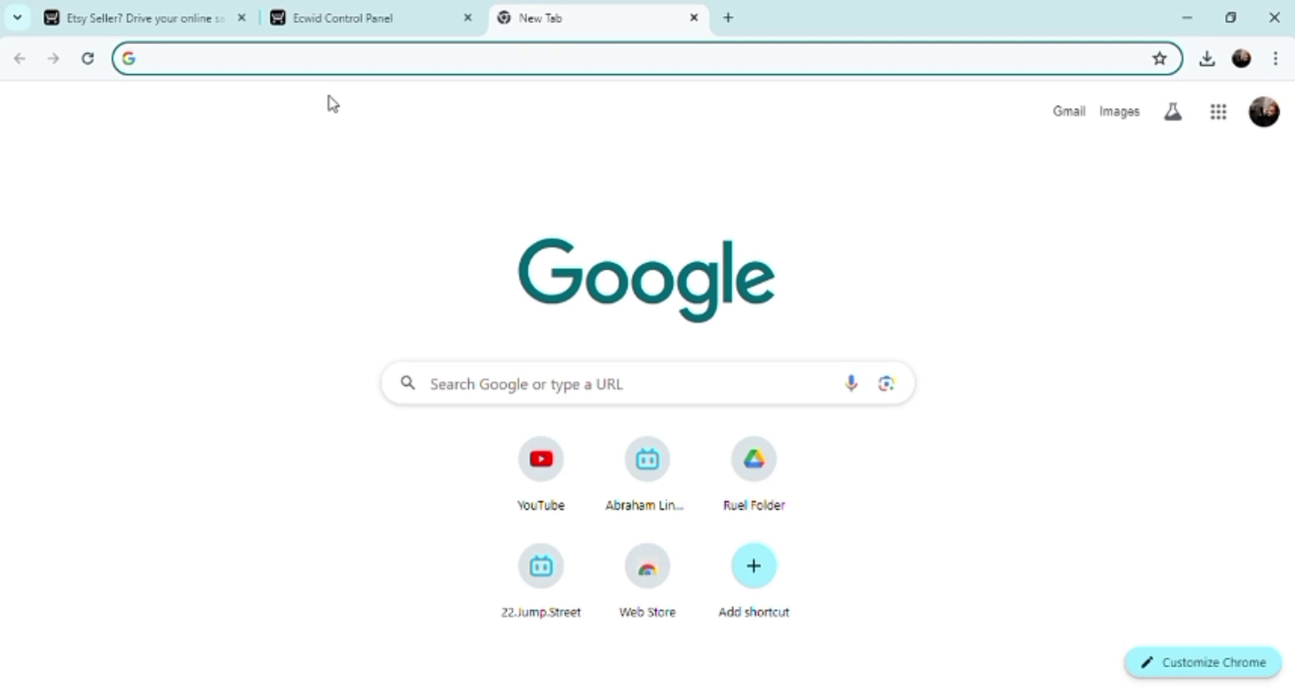
Step: Search Google for "editing websites" and look through the results down to the People also ask questions
left_click(287, 70)
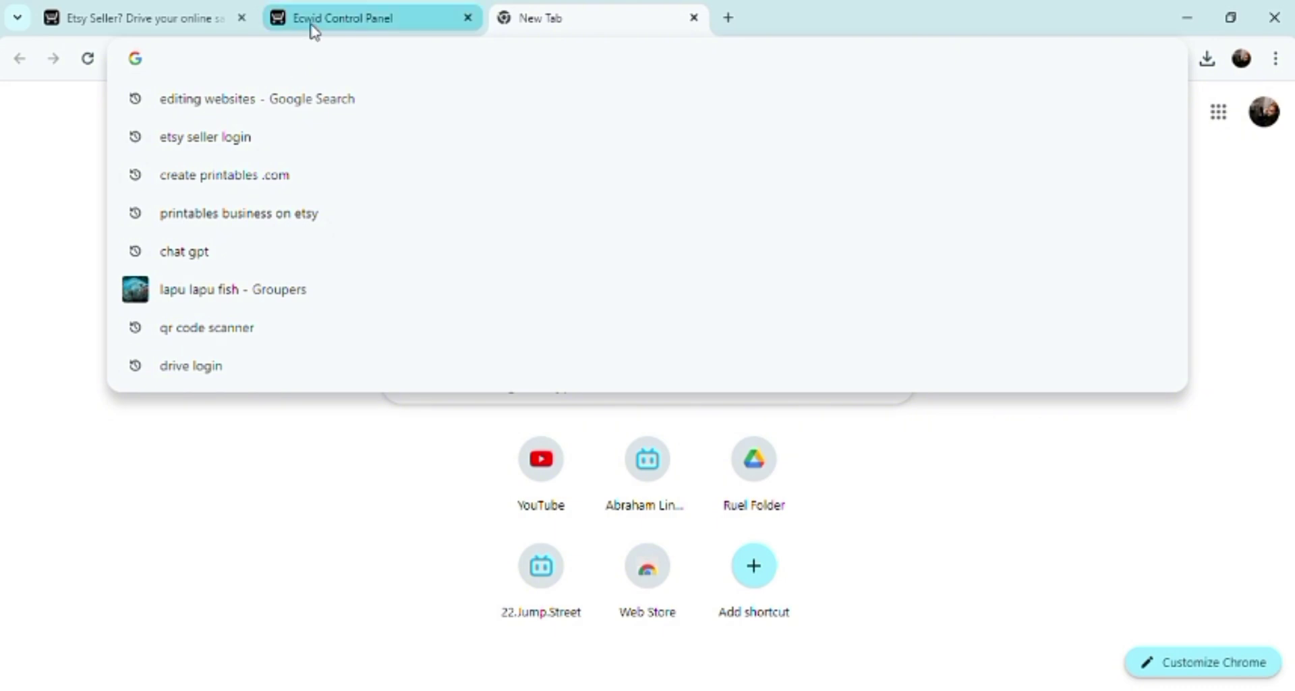
left_click(284, 115)
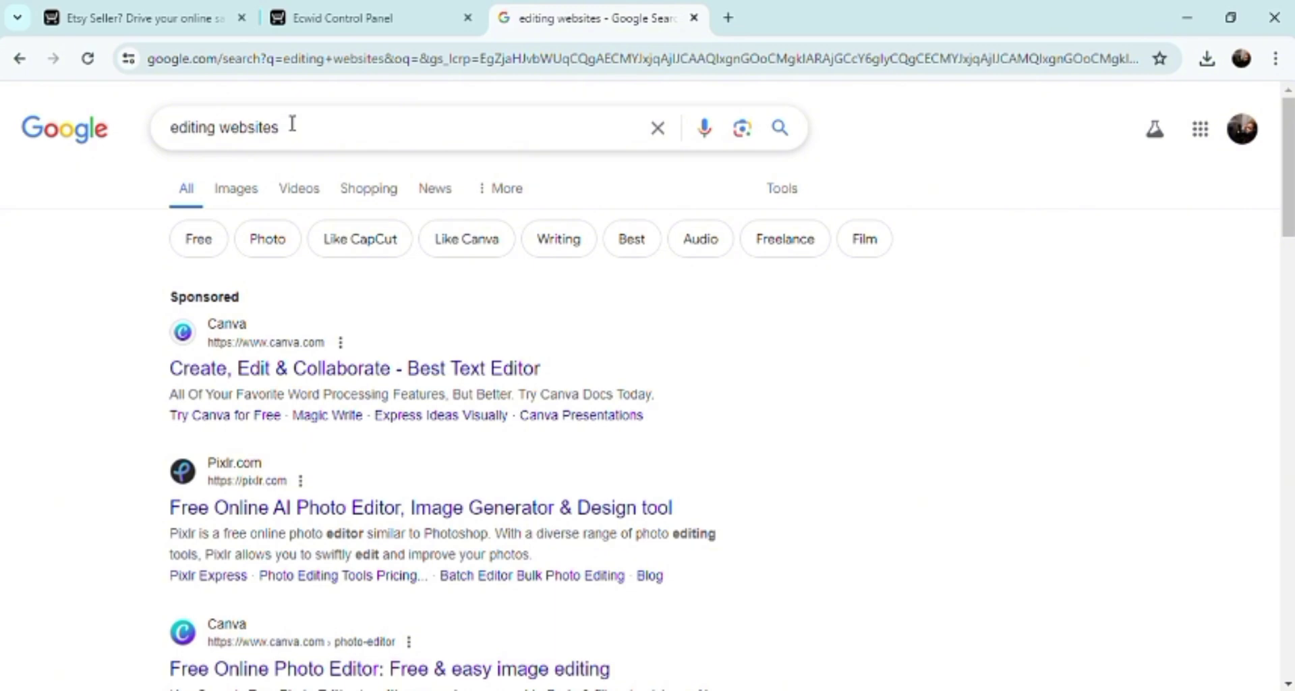
scroll(290, 123, "down", 5)
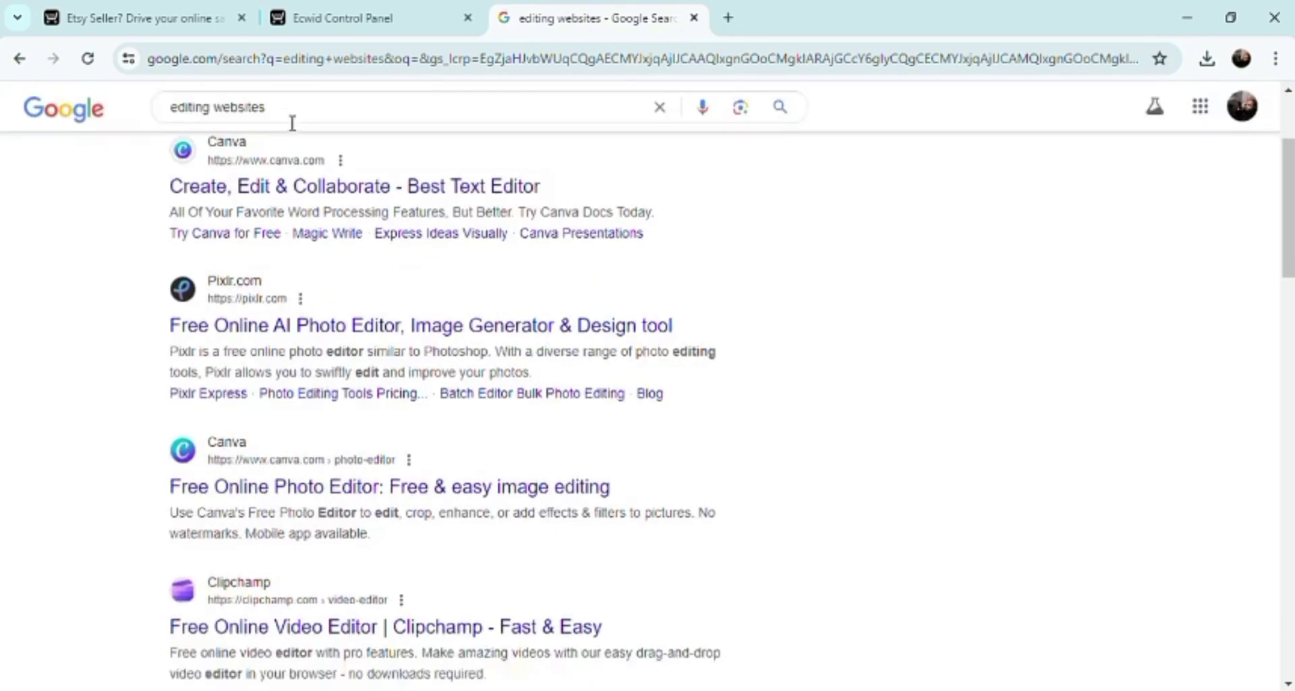
scroll(290, 123, "down", 6)
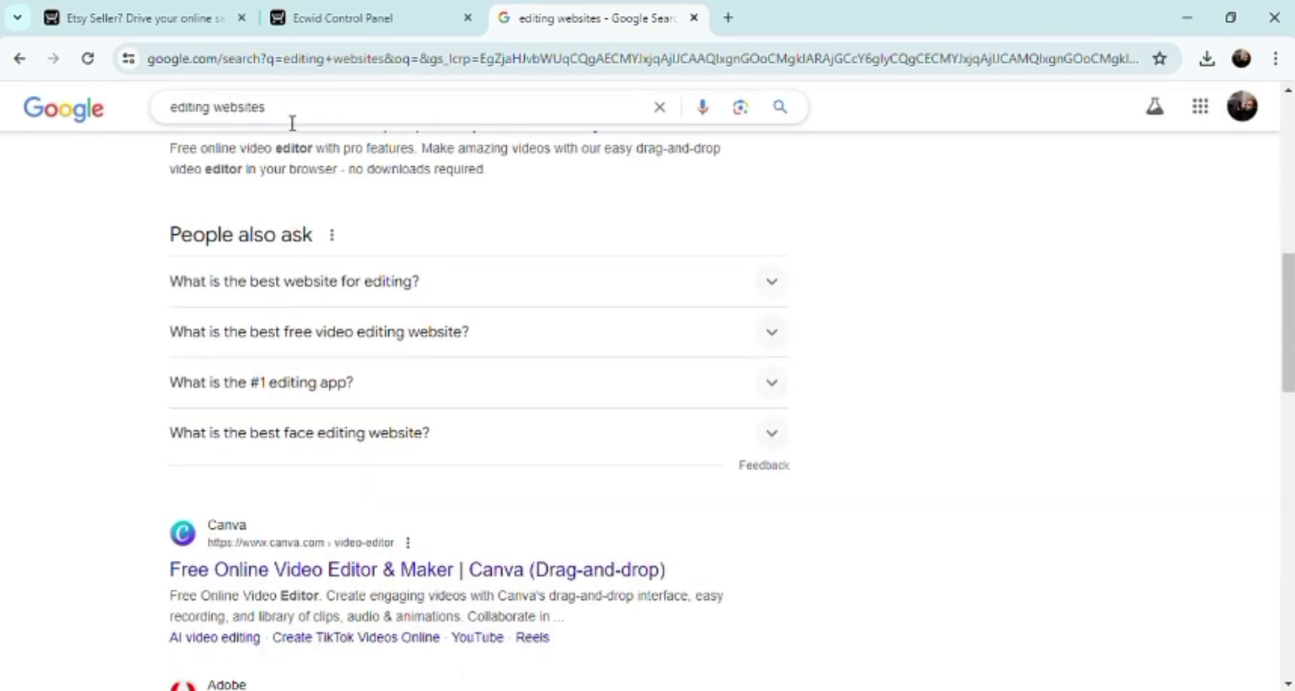
scroll(292, 123, "up", 4)
scroll(292, 123, "down", 2)
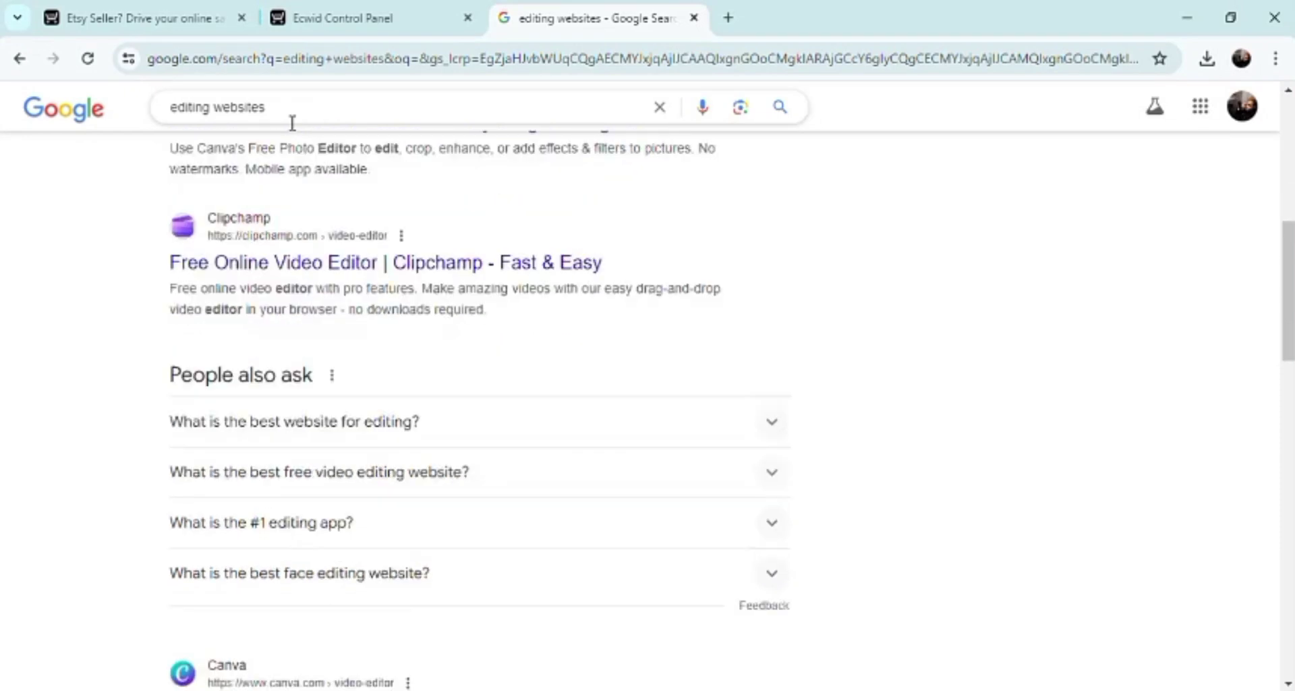
scroll(292, 123, "down", 2)
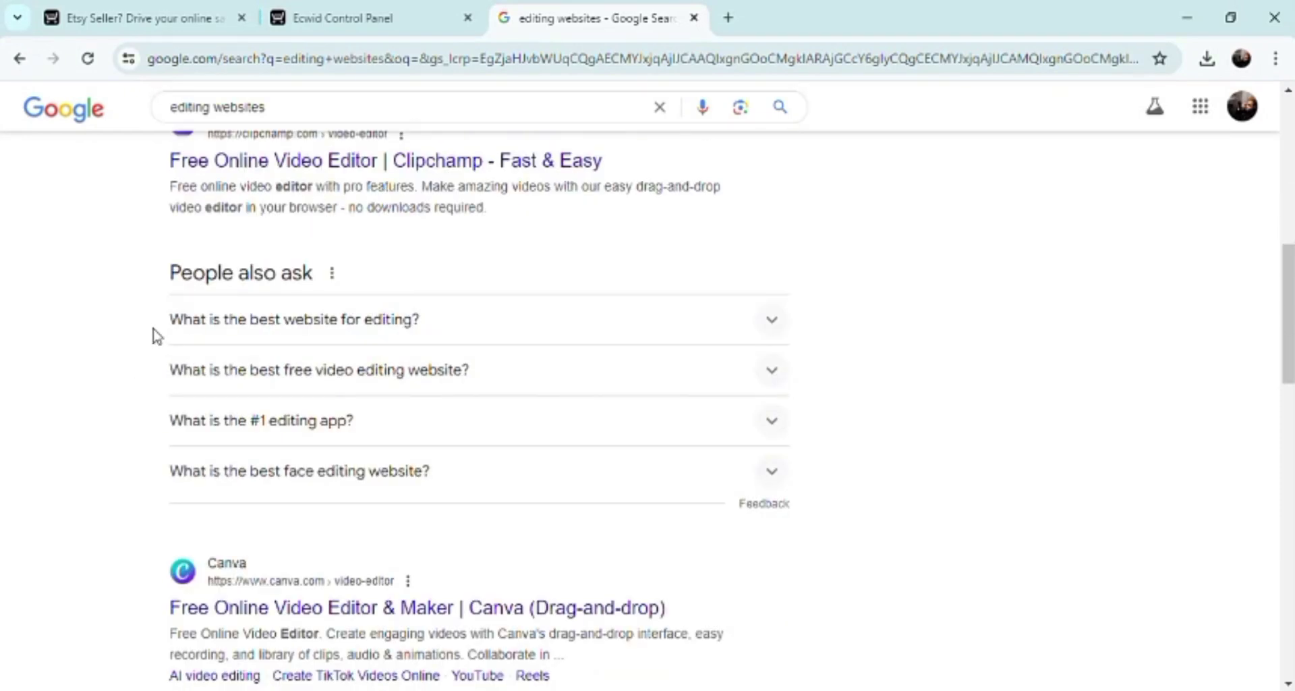
left_click_drag(153, 324, 612, 503)
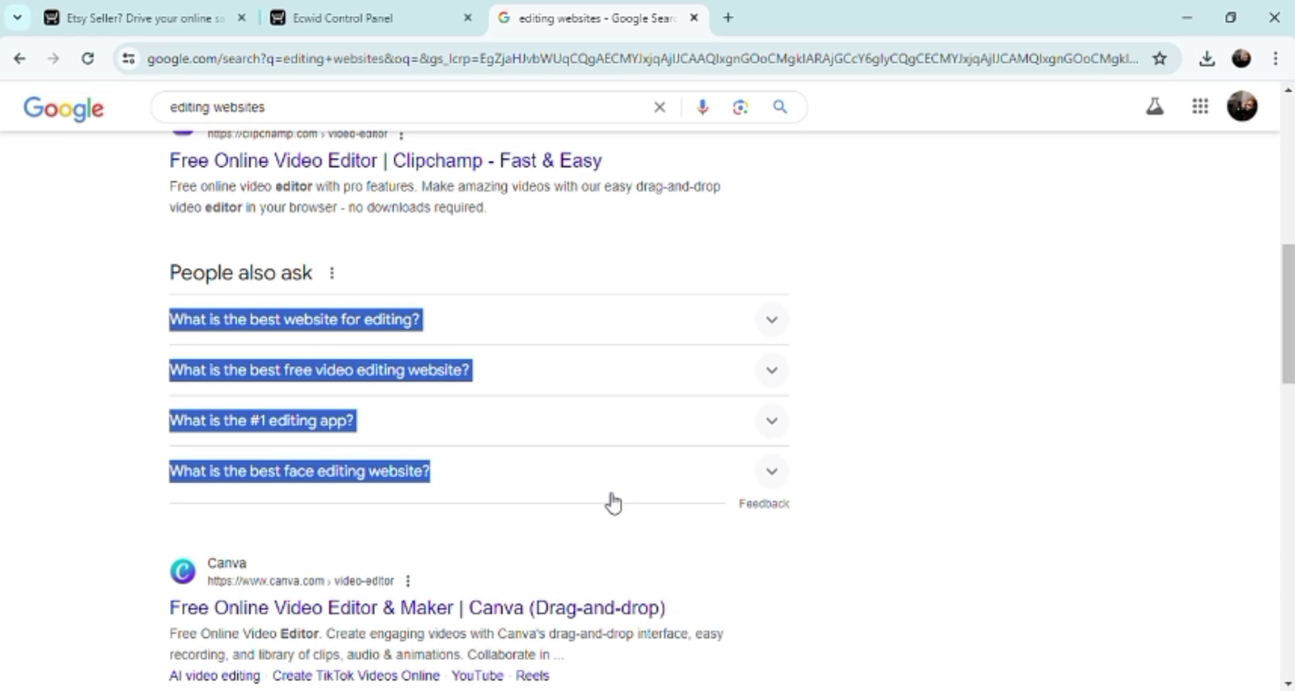
Step: View the Pixlr photo editor site from the search results and return to the results page
scroll(613, 503, "up", 8)
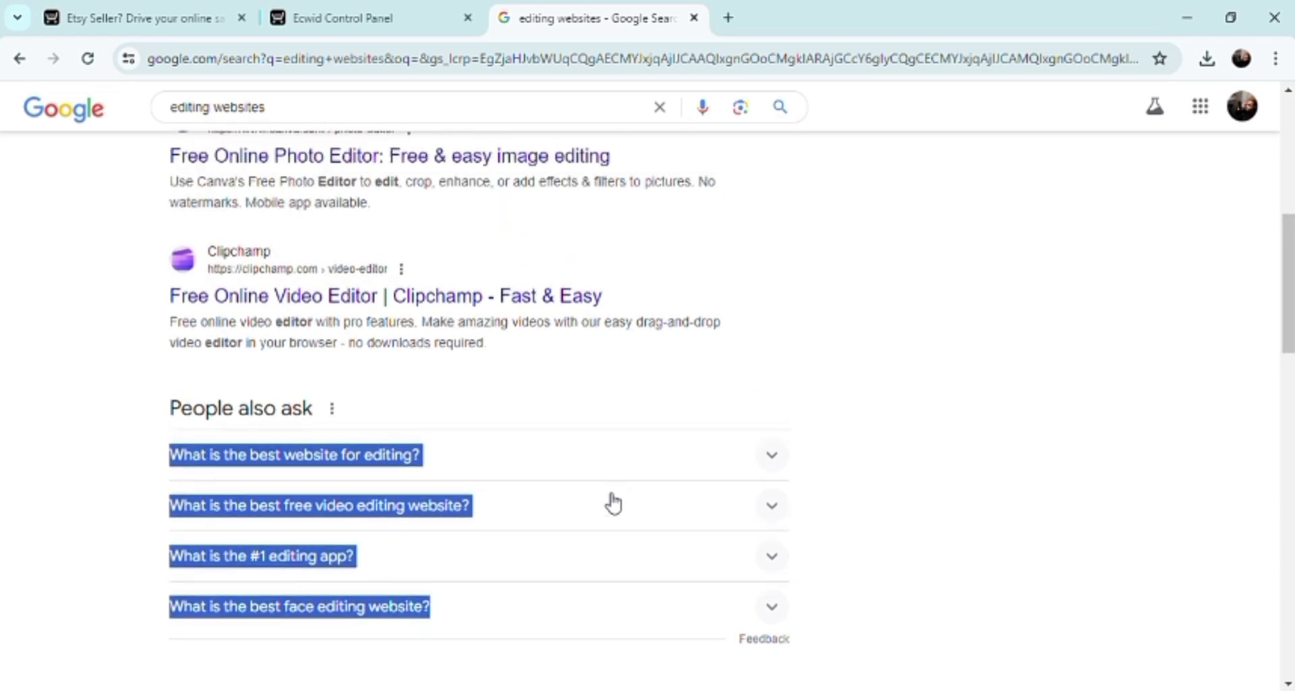
scroll(613, 503, "up", 2)
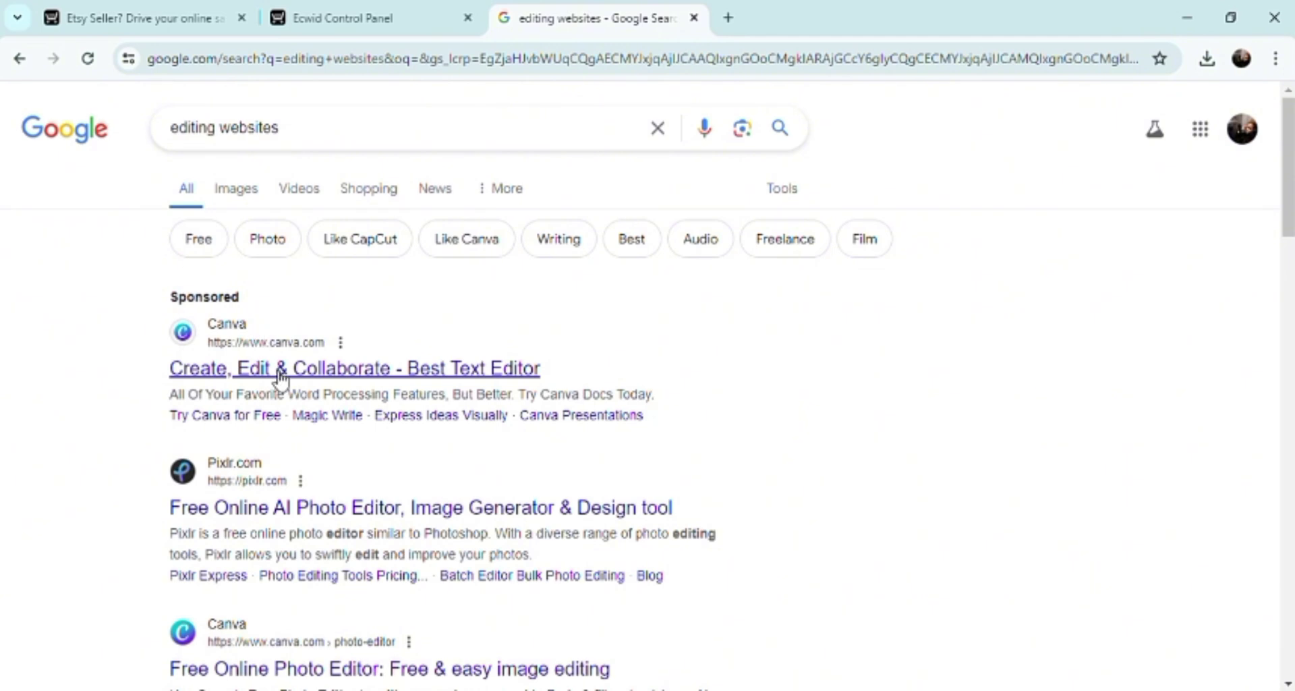
left_click(273, 511)
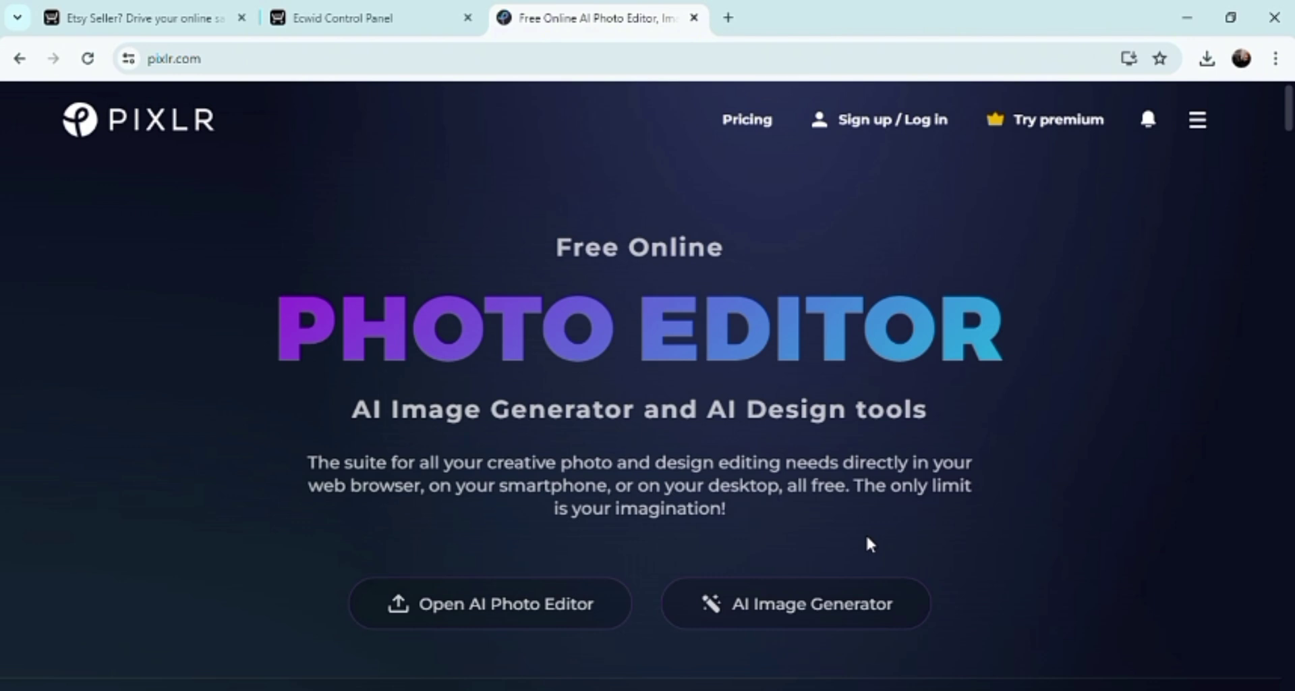
left_click(20, 62)
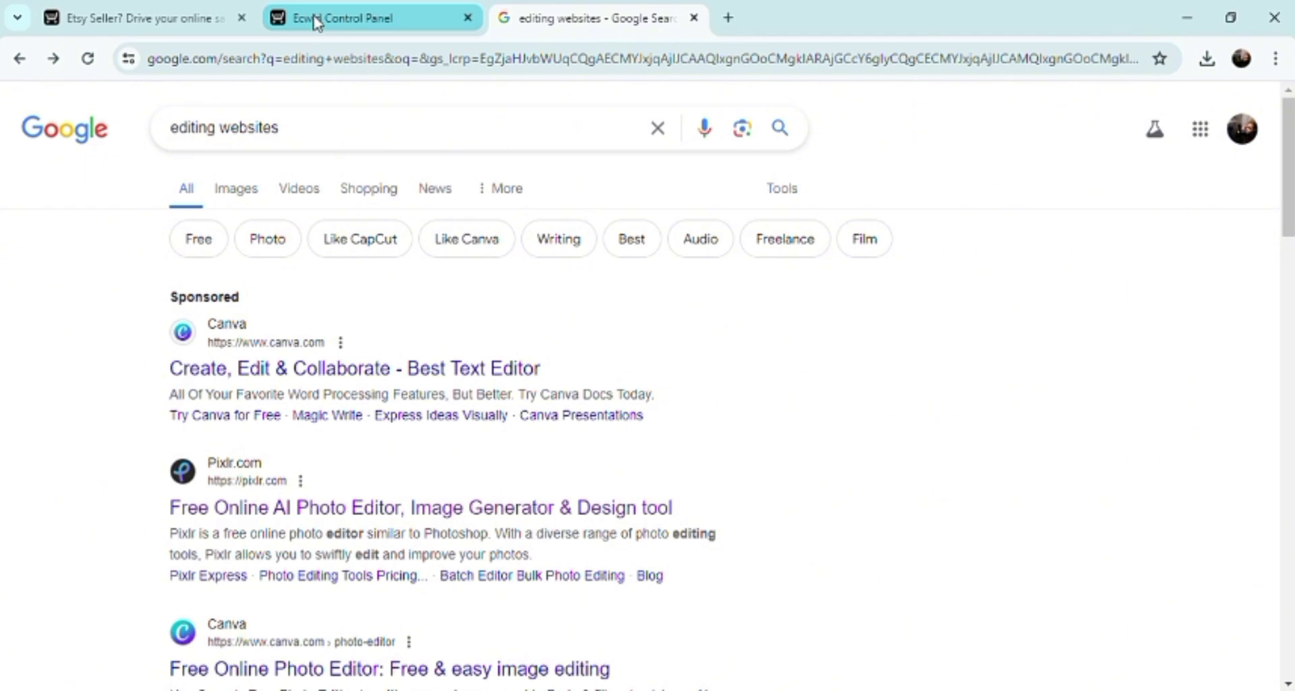
Step: Search Google for "etsy seller login" in a new browser tab
left_click(728, 18)
type("ets")
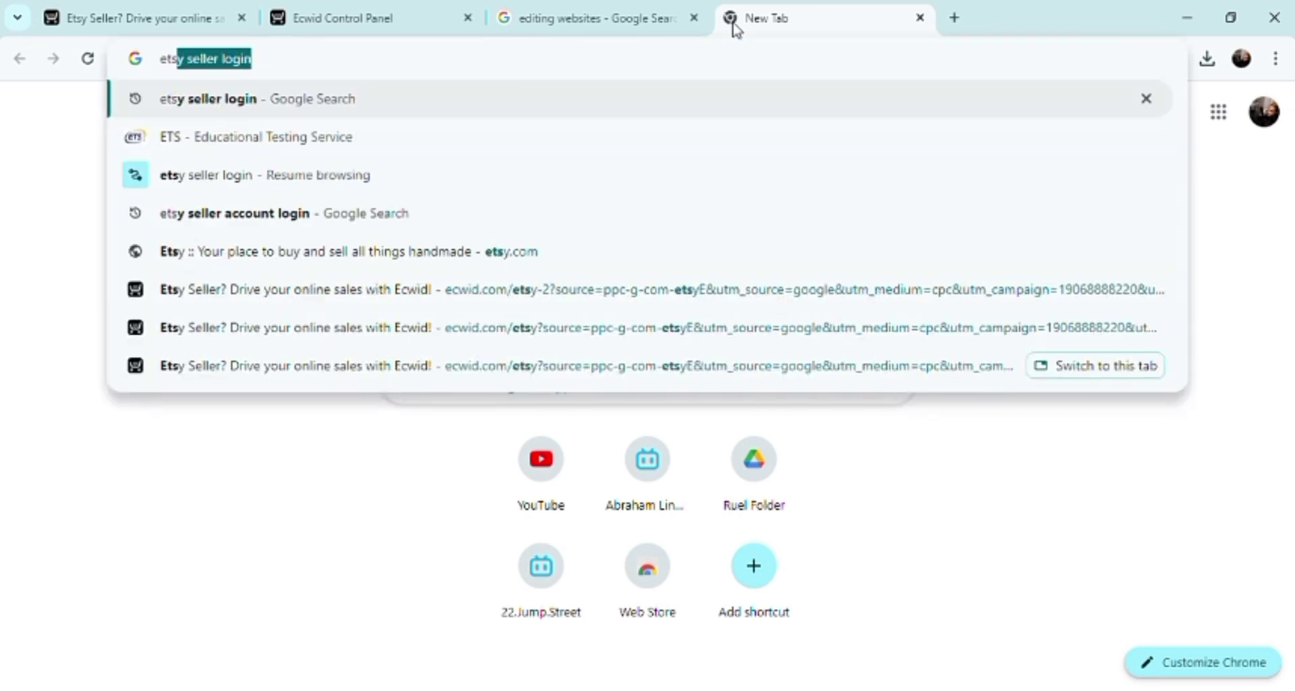
key("Return")
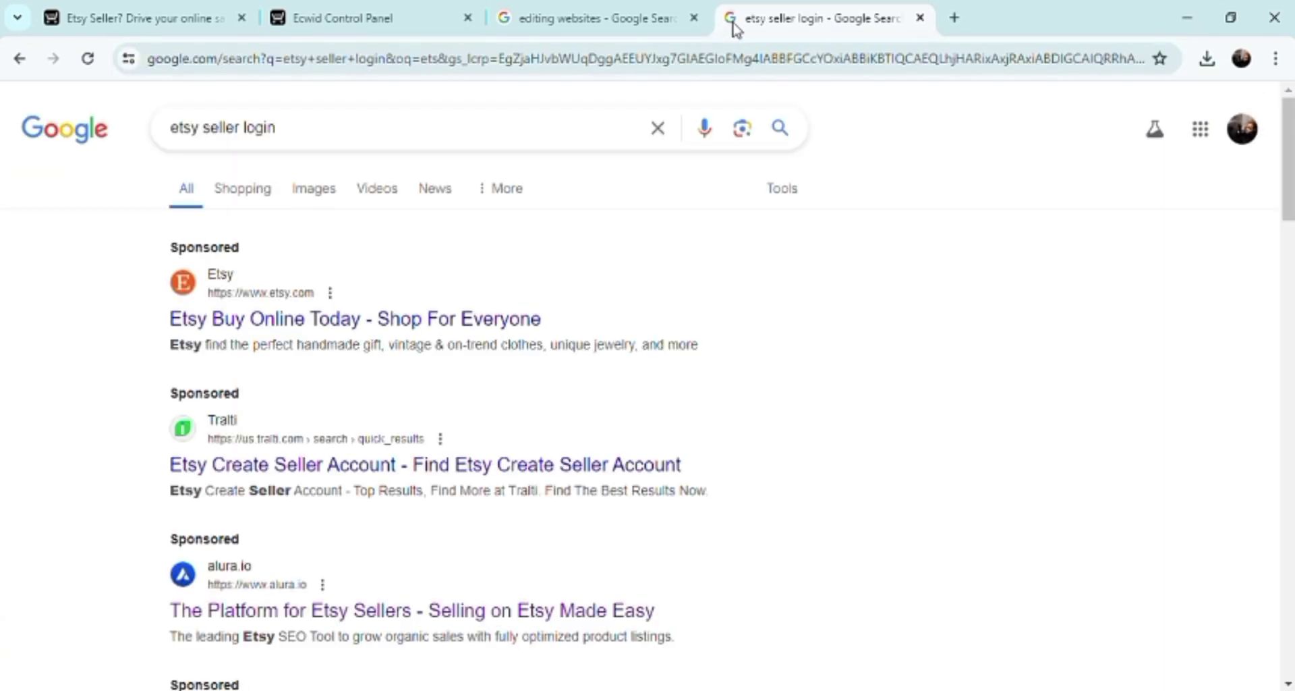
Step: Open the sponsored Ecwid "Etsy Alternative" result and log in to the Ecwid control panel
key("Down")
key("Down")
key("Down")
key("Down")
key("Down")
key("Down")
key("Down")
key("Down")
key("Down")
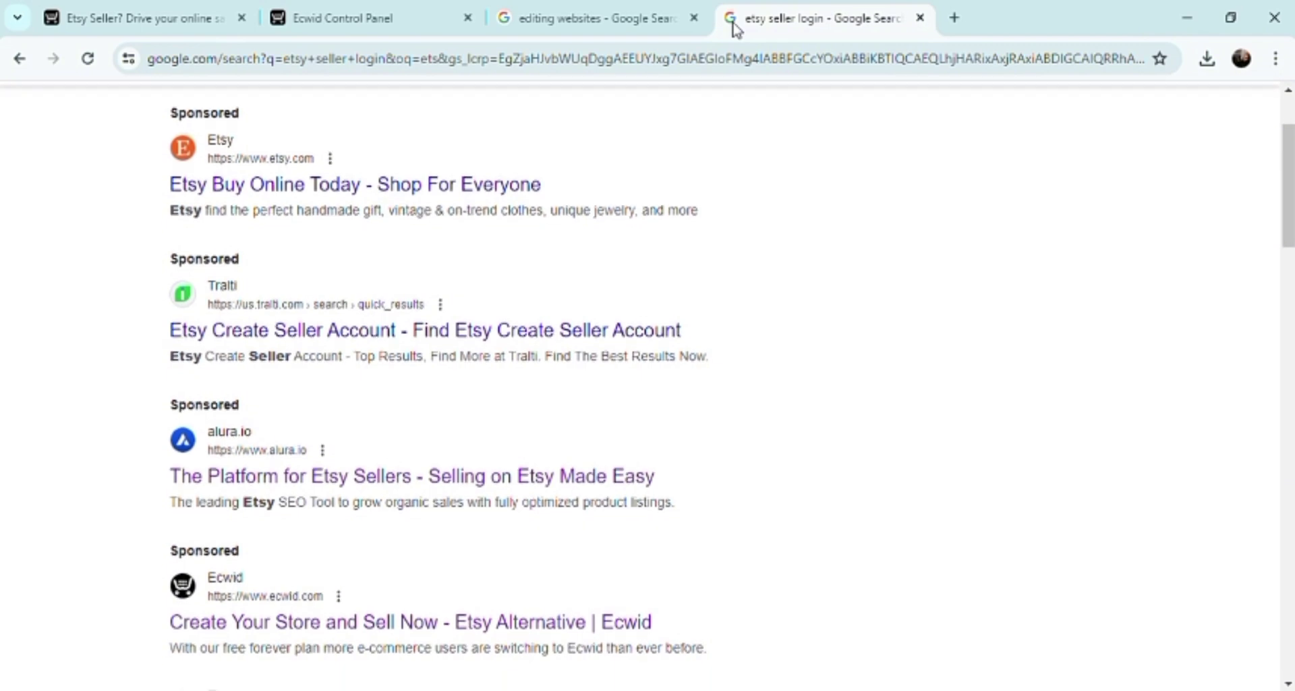
key("Down")
key("Down")
key("Down")
key("Down")
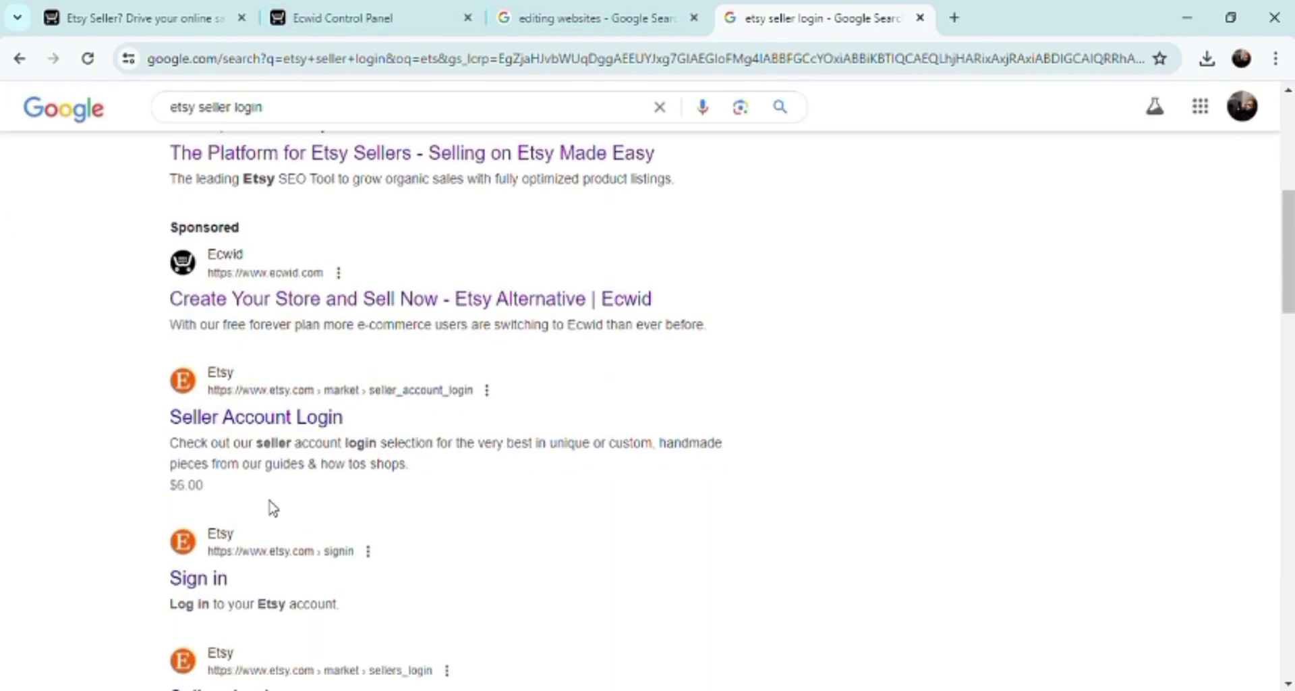
left_click(328, 309)
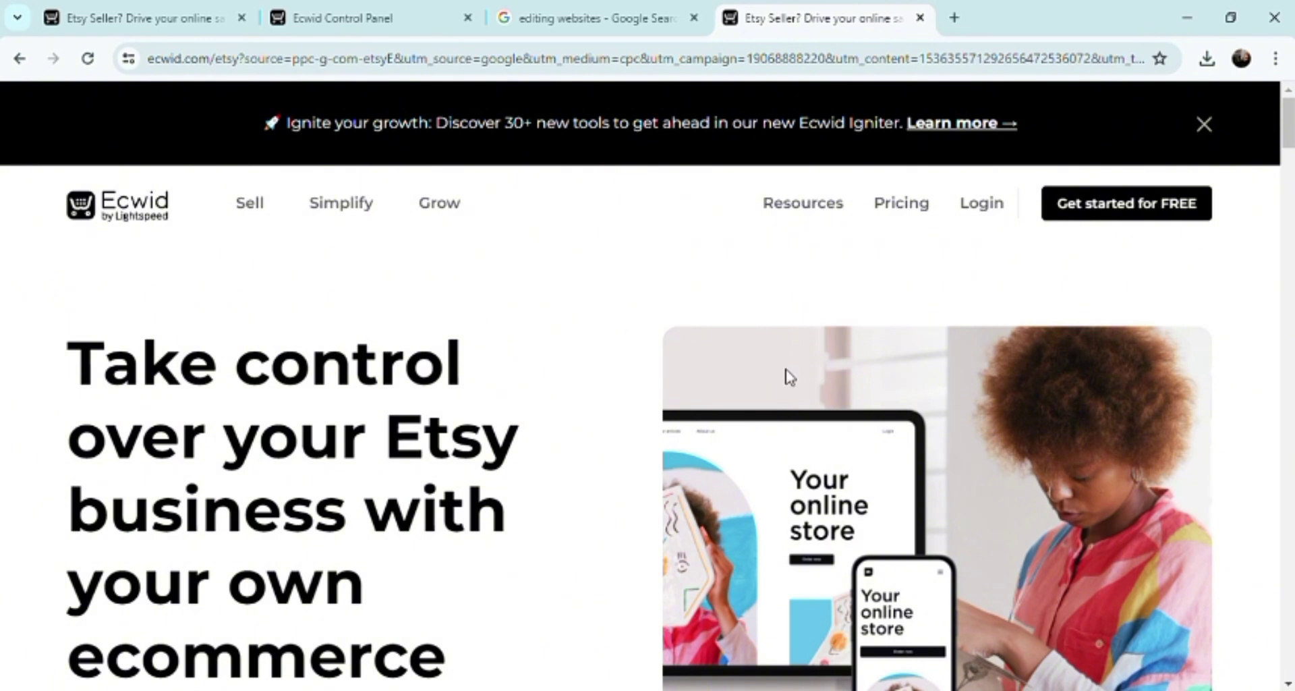
left_click(990, 221)
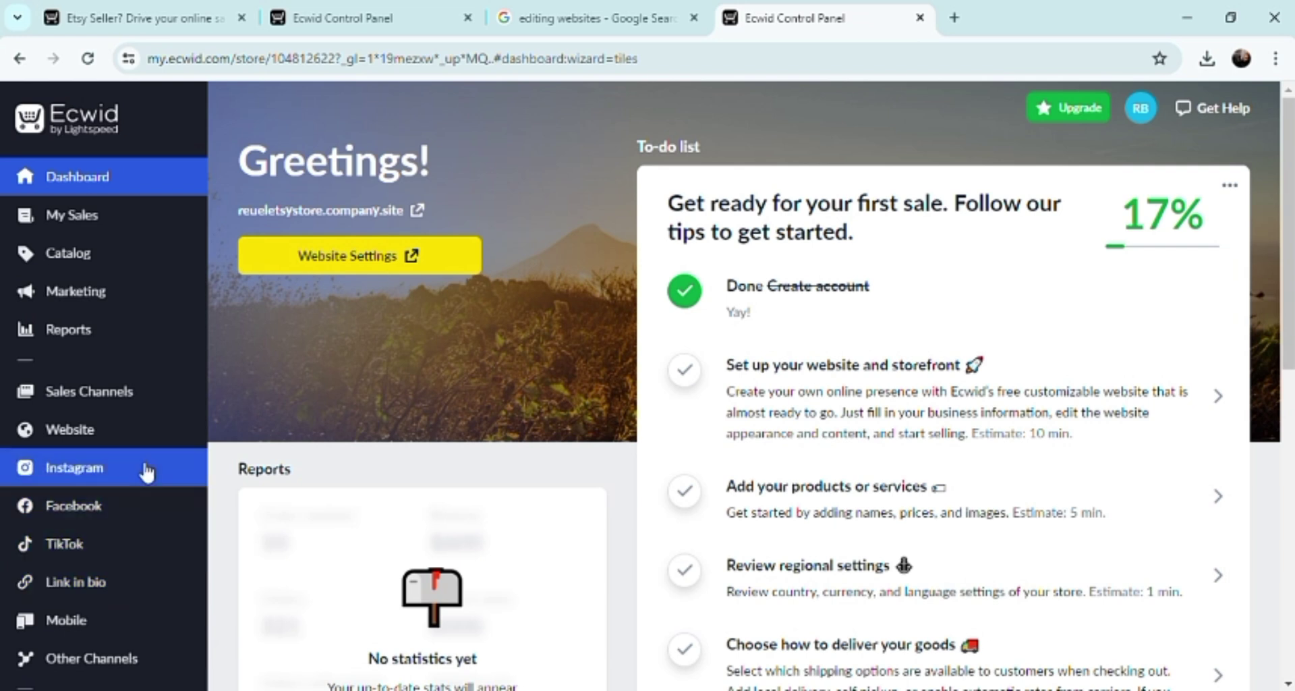
Step: Open the product list in the store's catalog
mouse_move(144, 442)
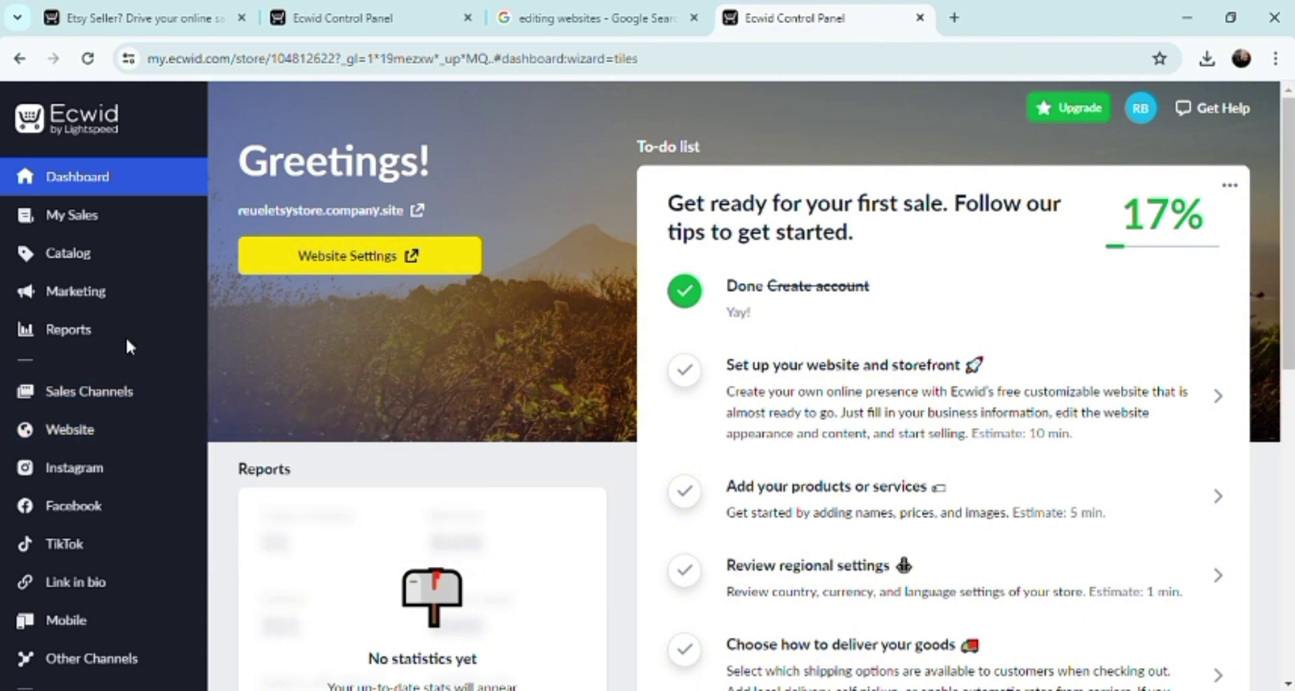
mouse_move(155, 273)
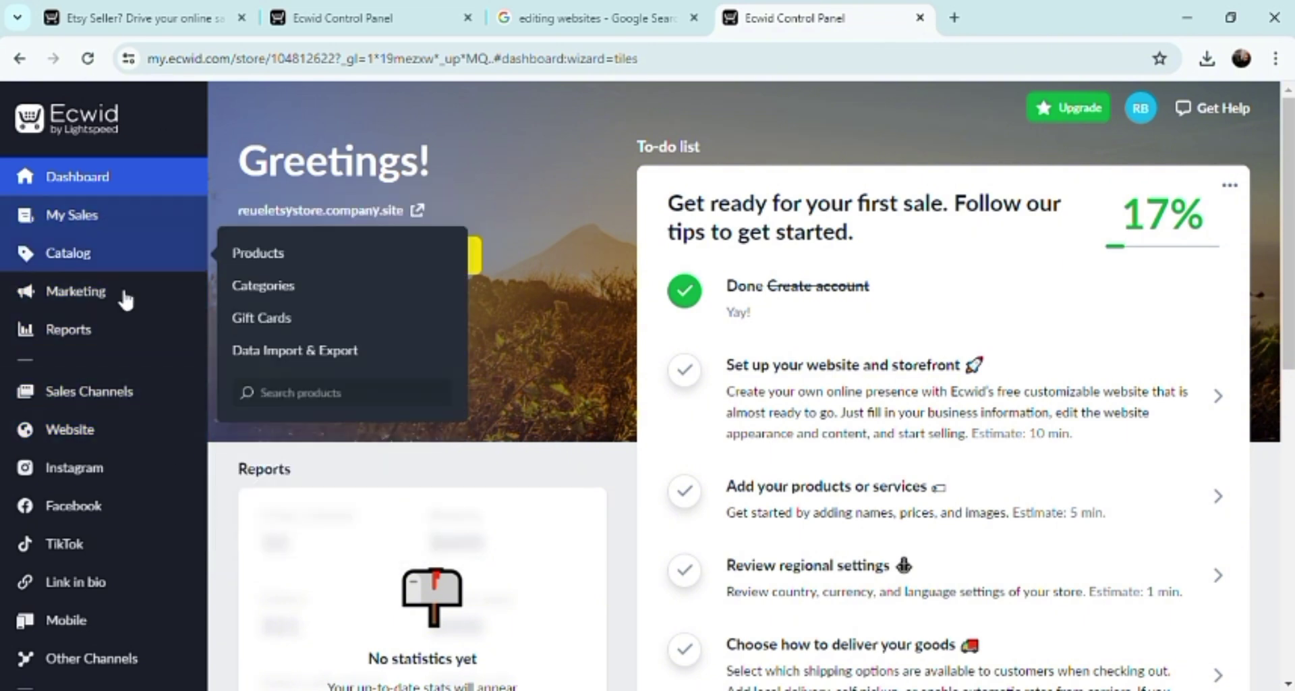
mouse_move(130, 302)
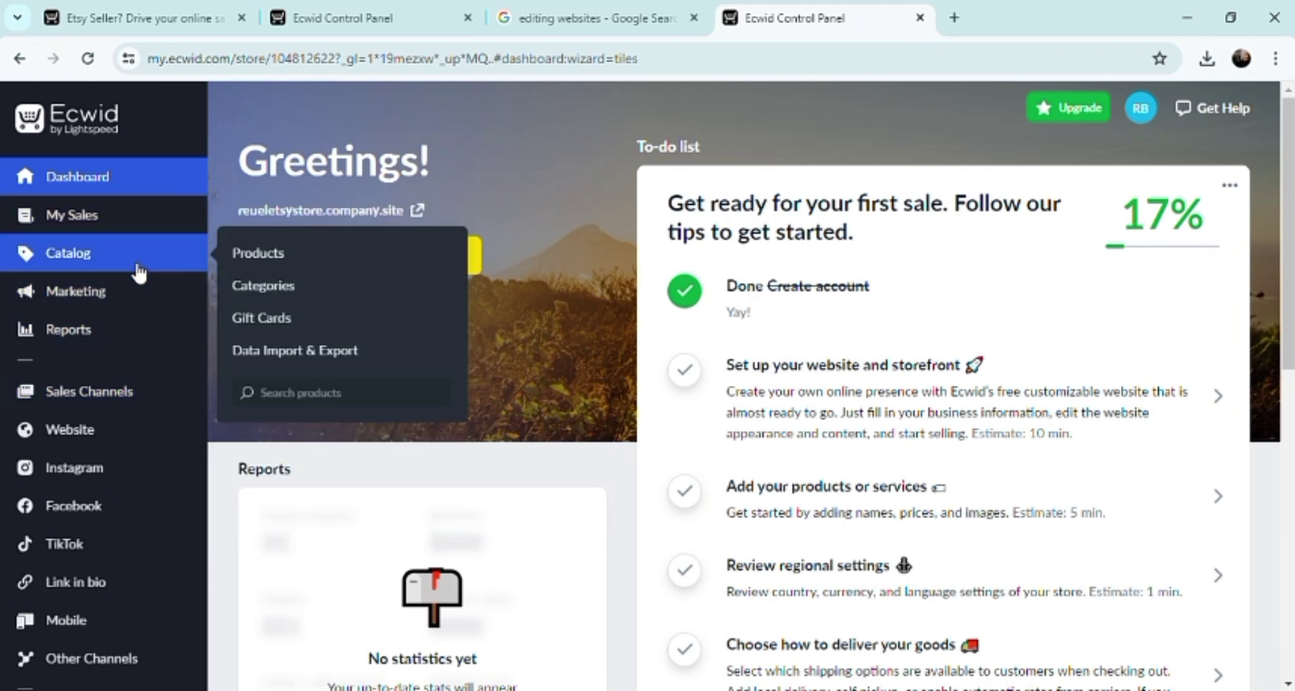
left_click(262, 255)
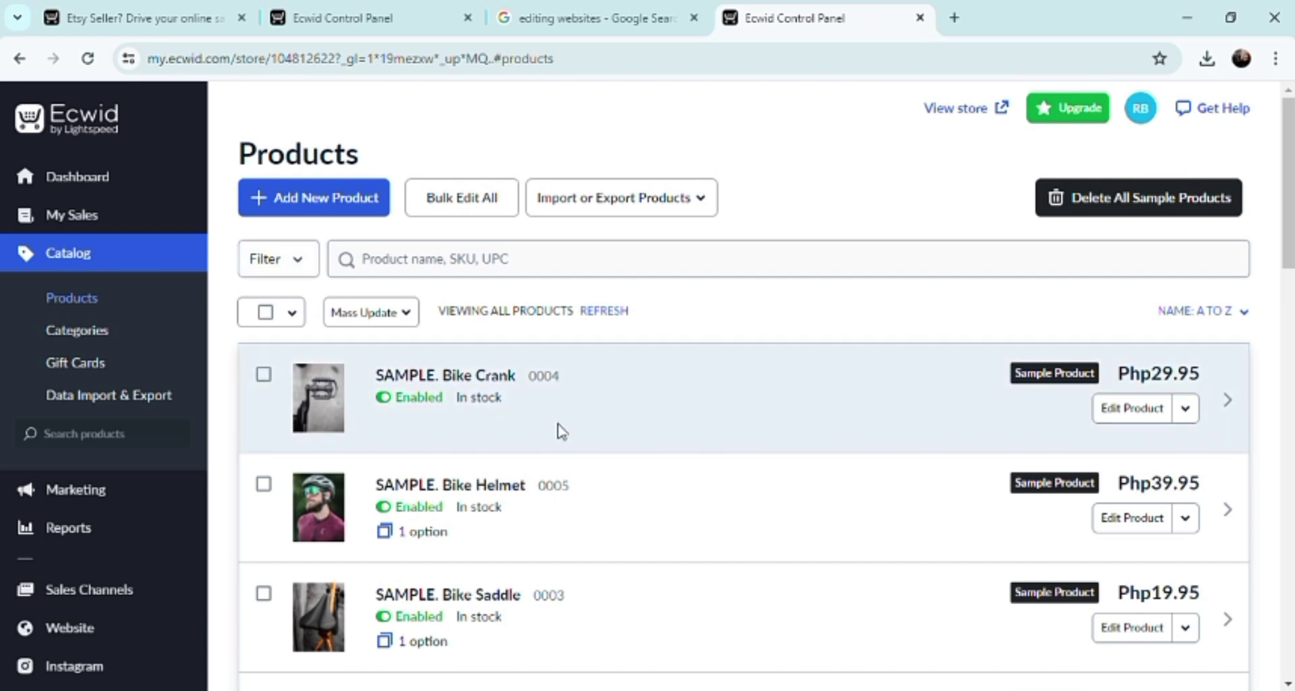
Step: Look through the sample products and the additional edit options for the Bike Crank
scroll(560, 429, "down", 7)
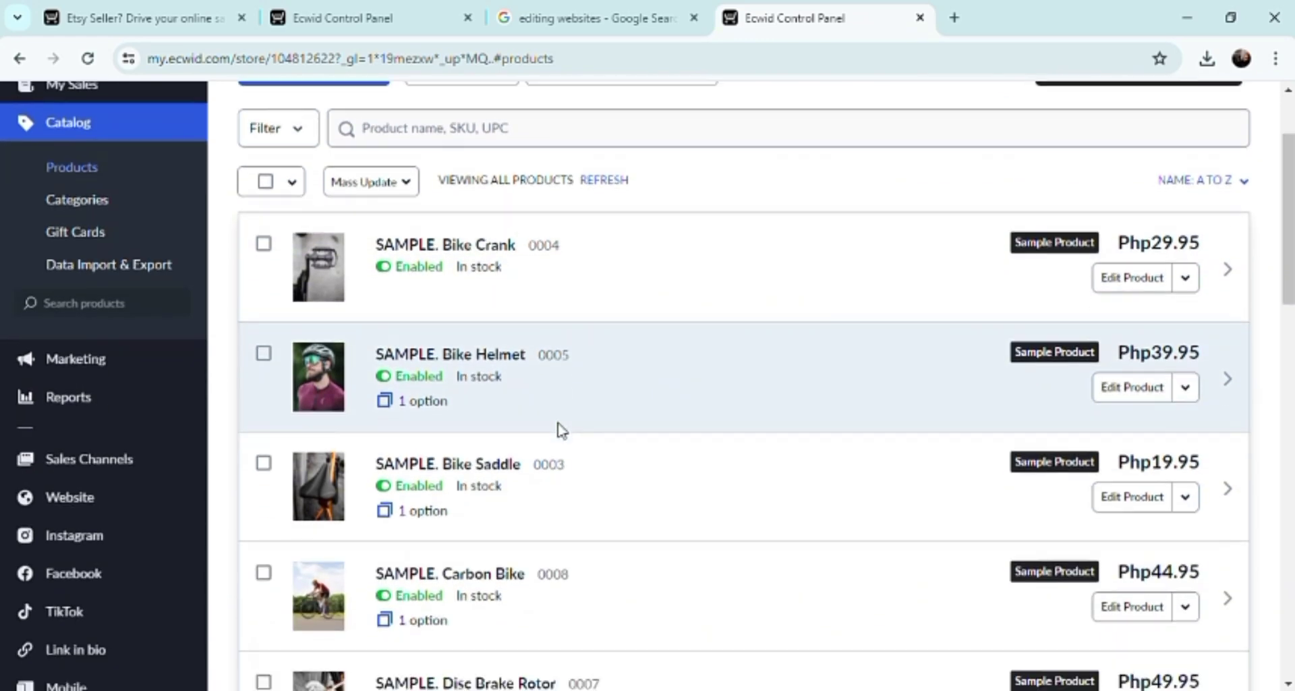
scroll(561, 429, "down", 6)
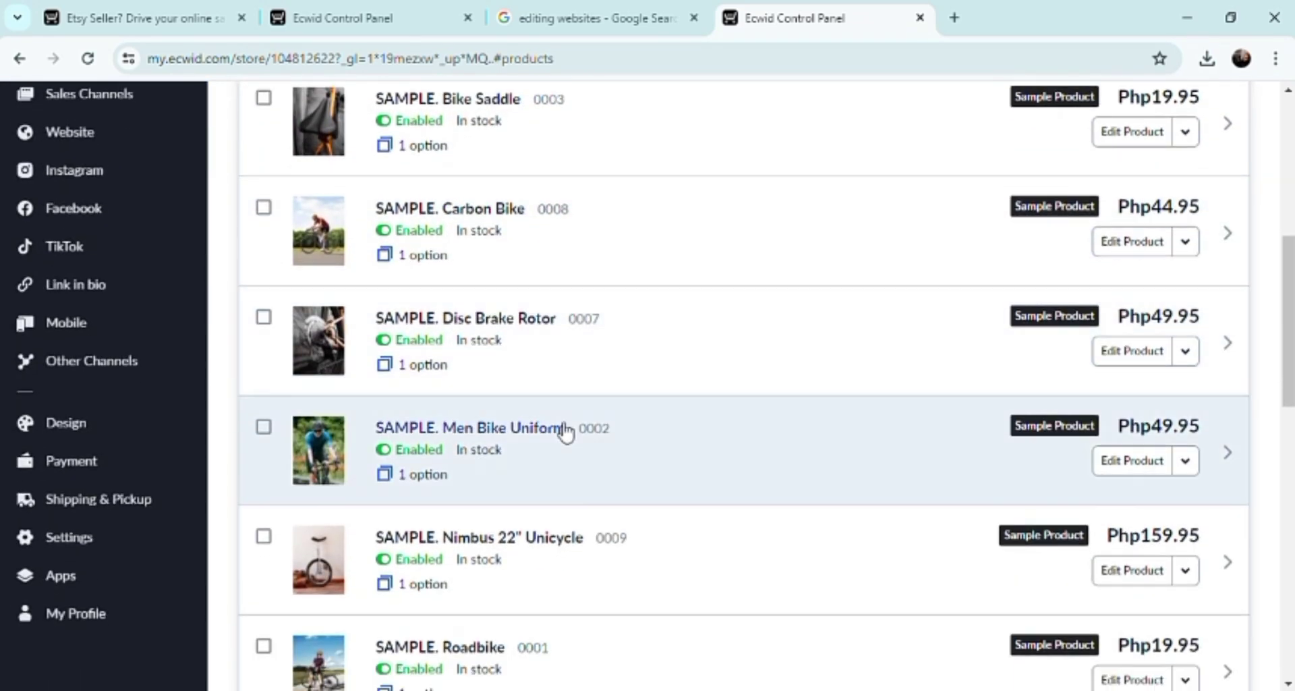
scroll(561, 429, "up", 13)
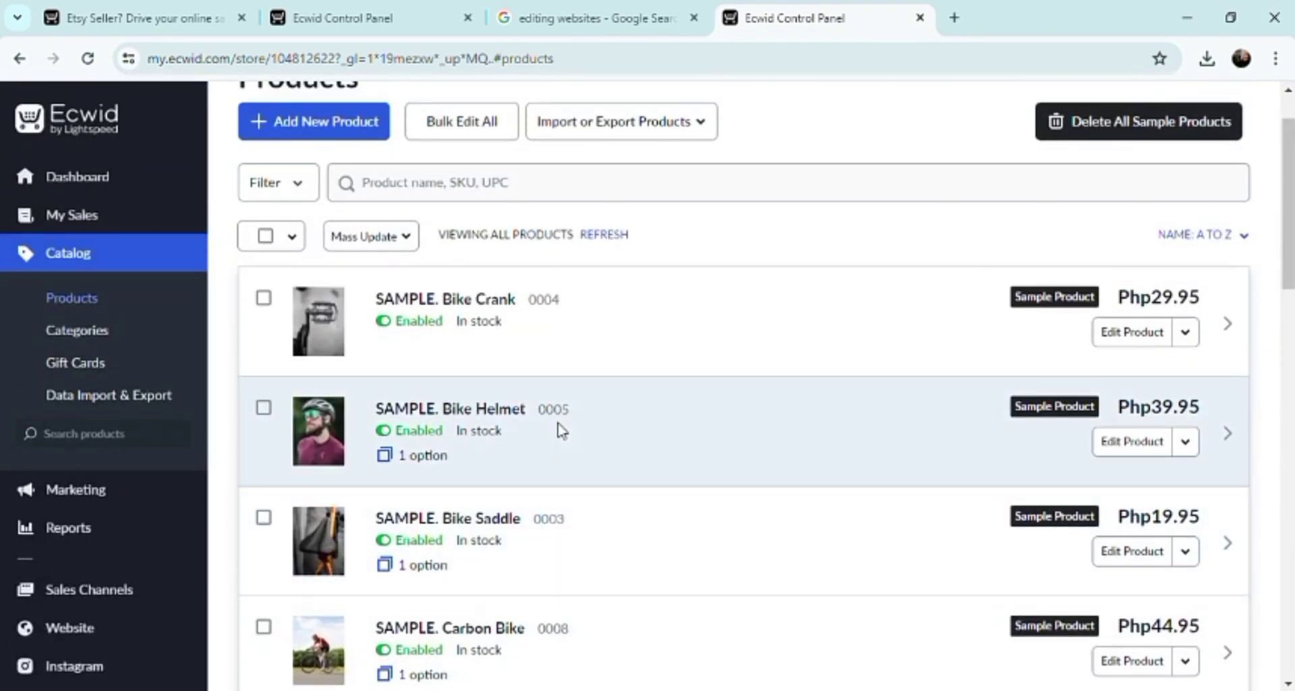
left_click(1185, 332)
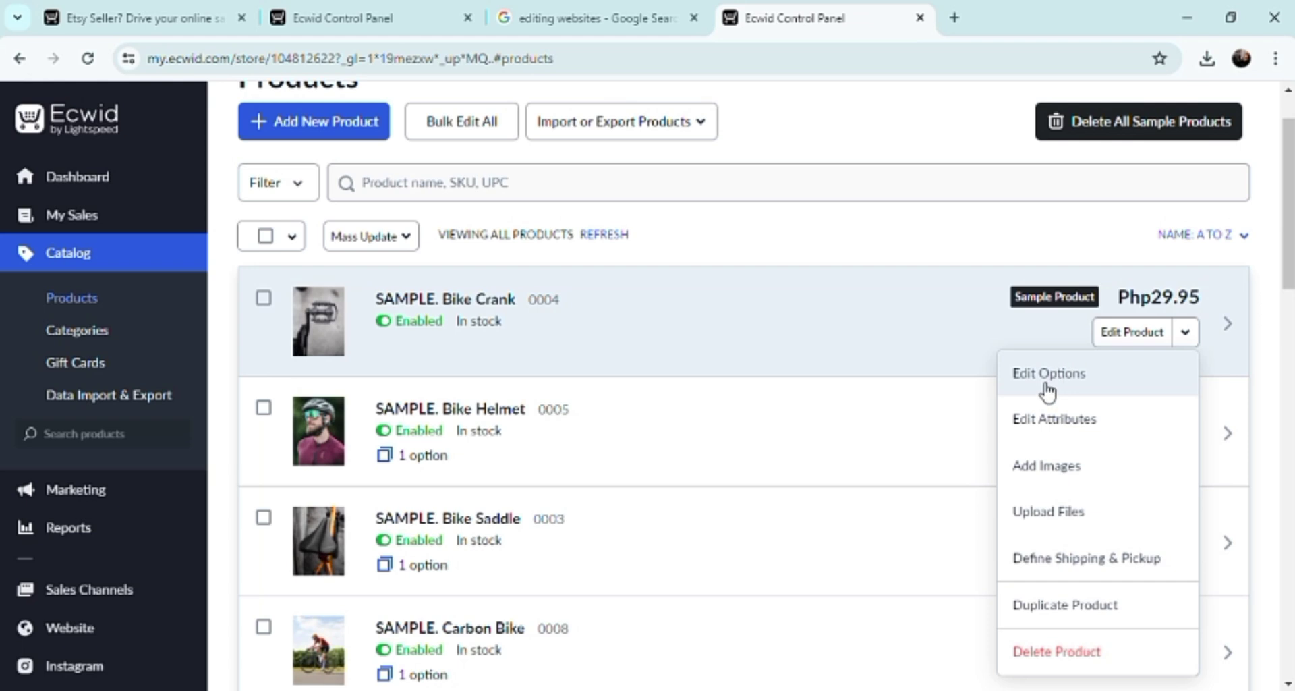
left_click(781, 249)
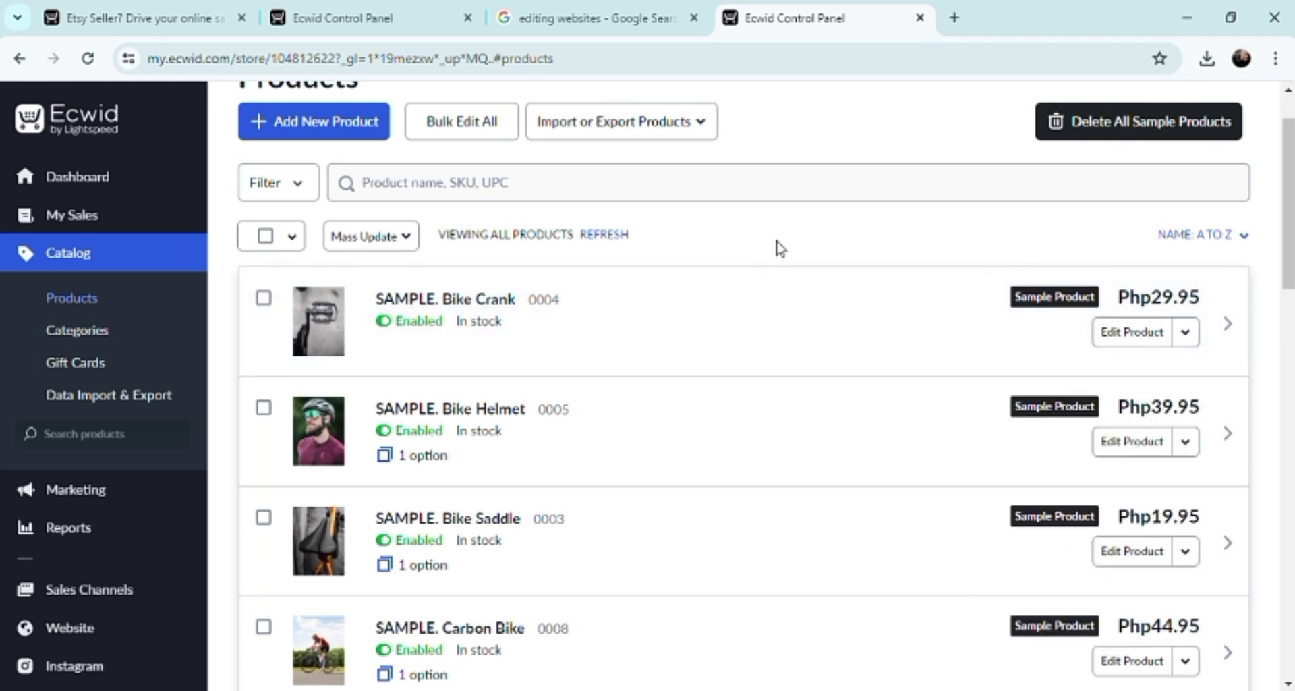
Step: Start adding a new product and check the image upload of its product gallery without choosing a file
left_click(363, 128)
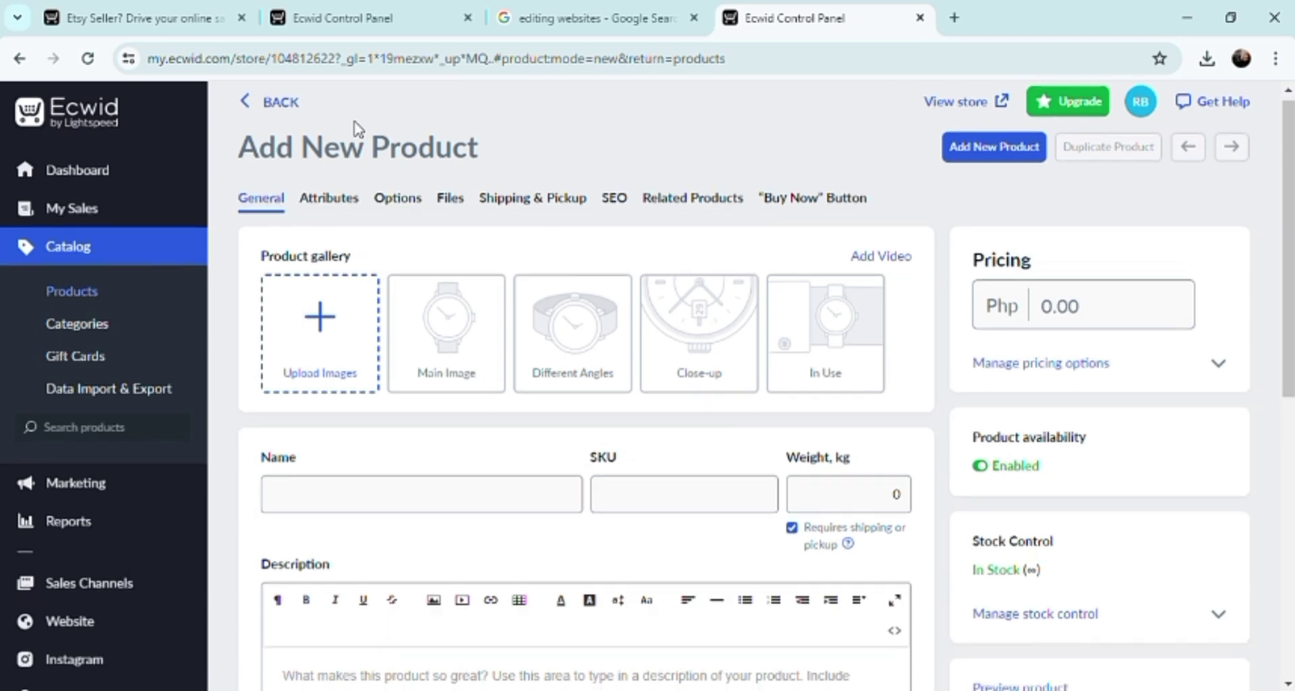
scroll(358, 128, "down", 5)
scroll(358, 128, "up", 4)
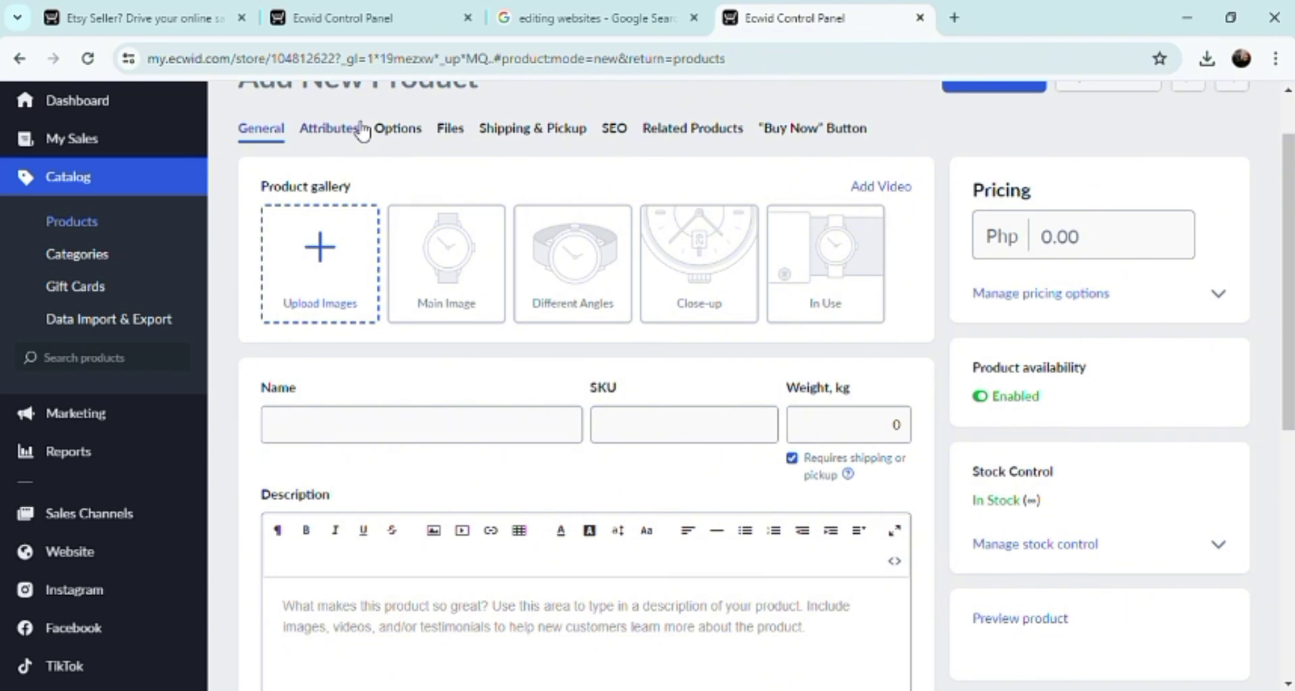
left_click(318, 278)
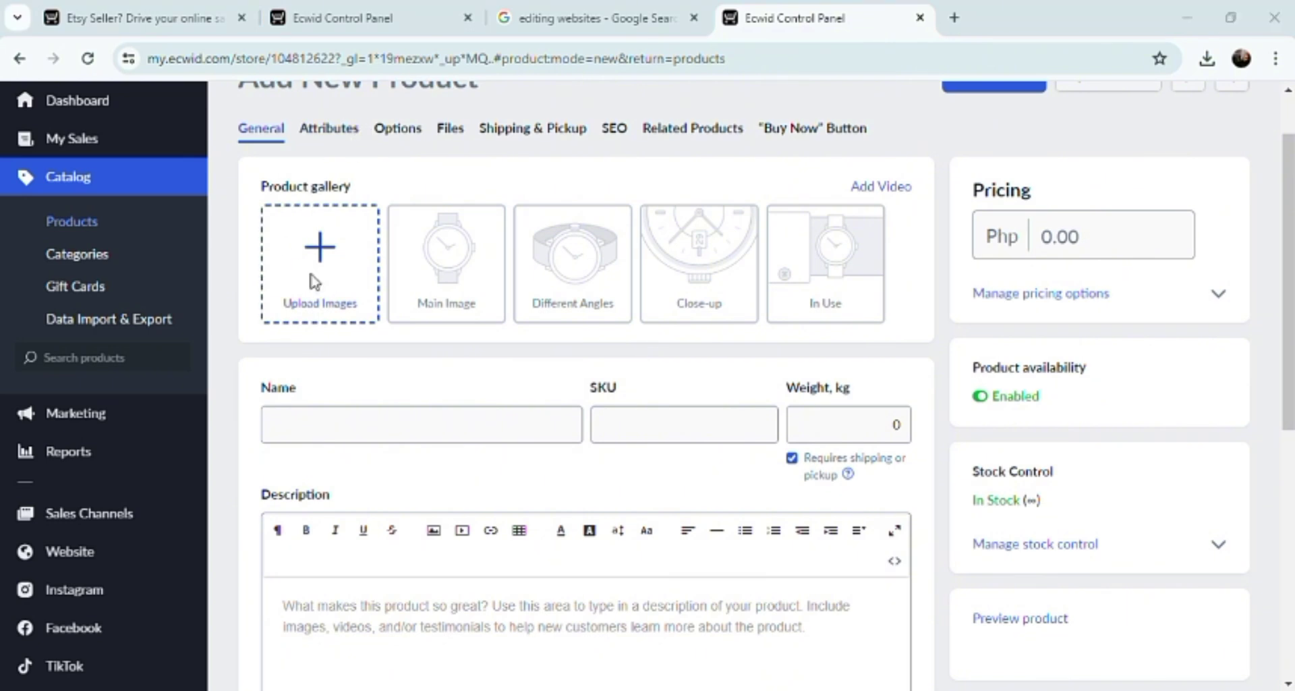
left_click(639, 13)
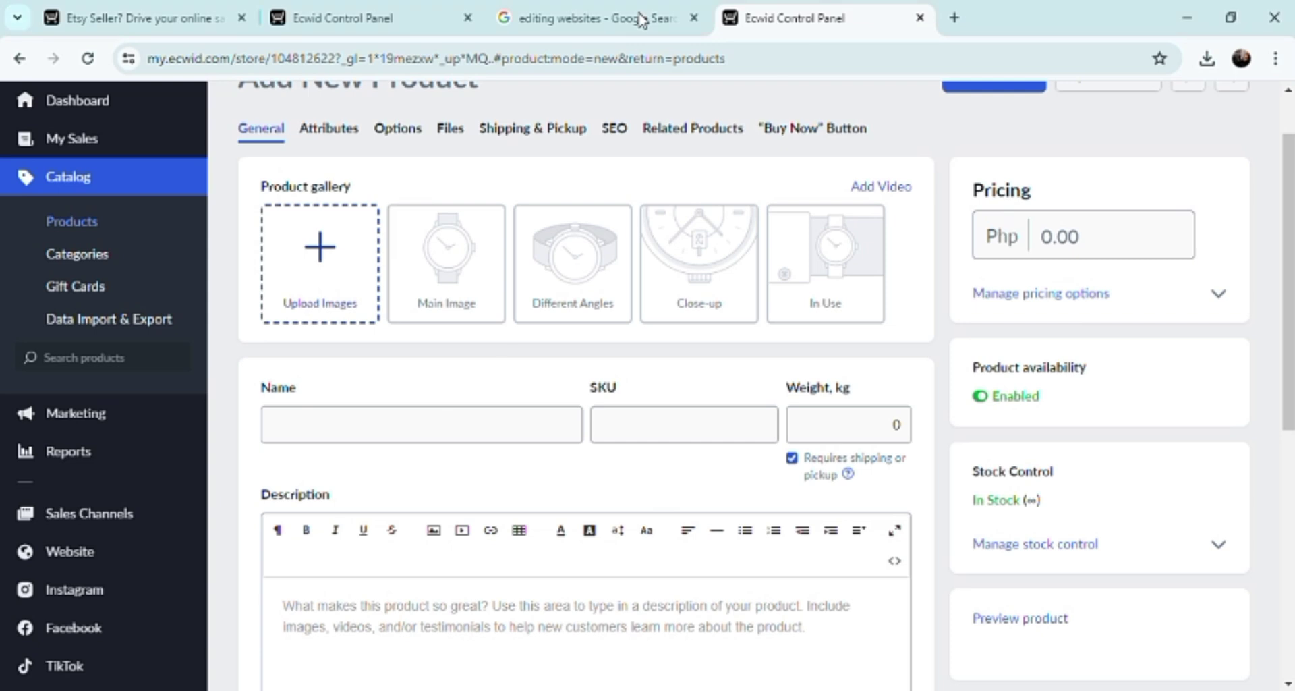
Step: Name the new product "sample product" and set its weight to 1 kg
left_click(343, 434)
type("samp")
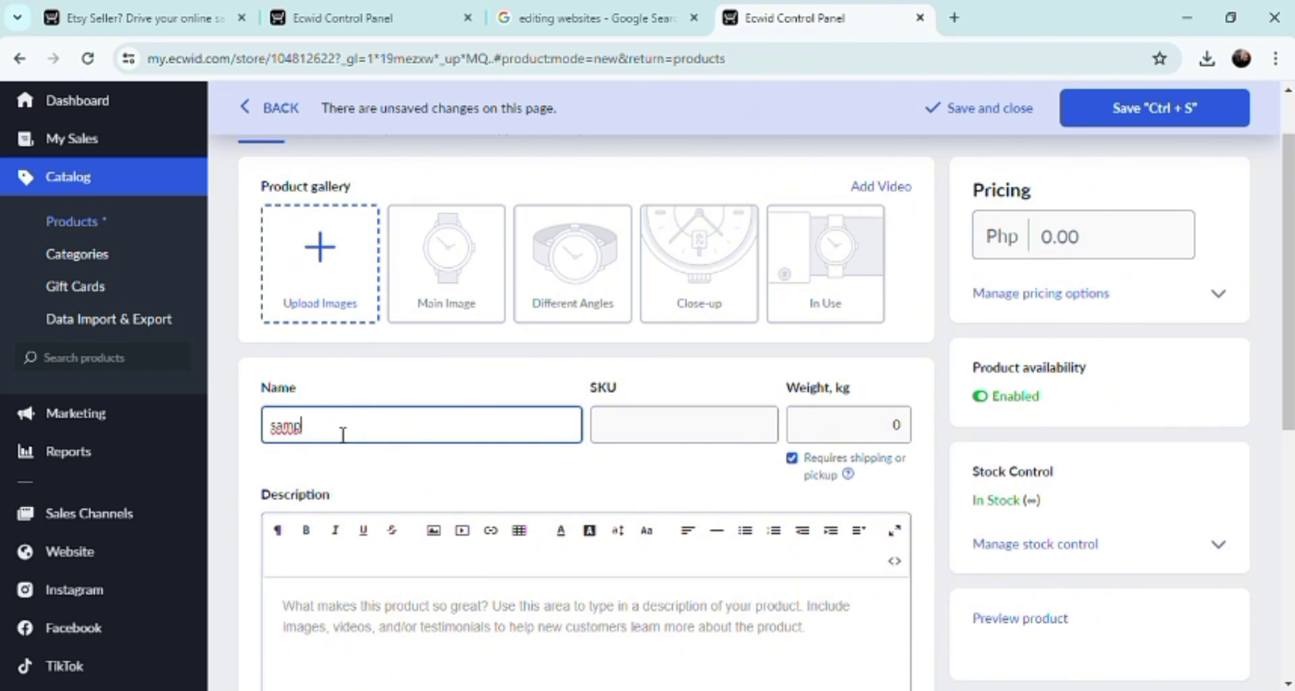
type("le product")
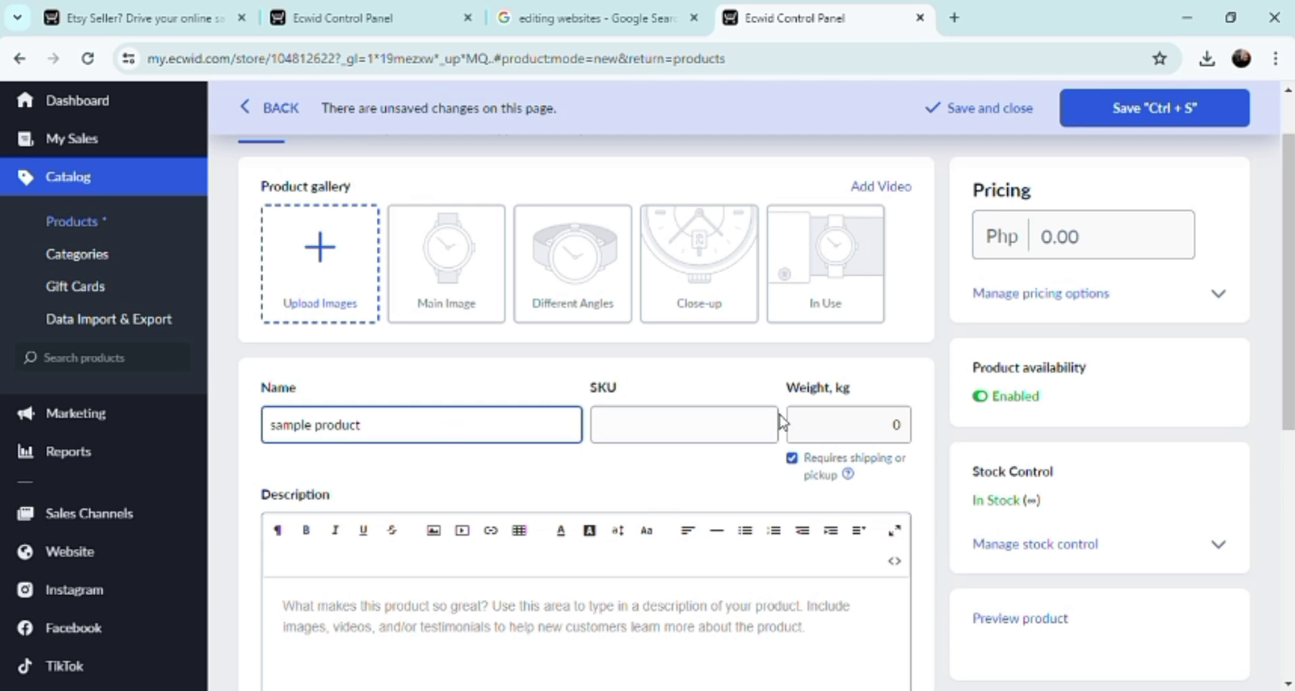
left_click(823, 439)
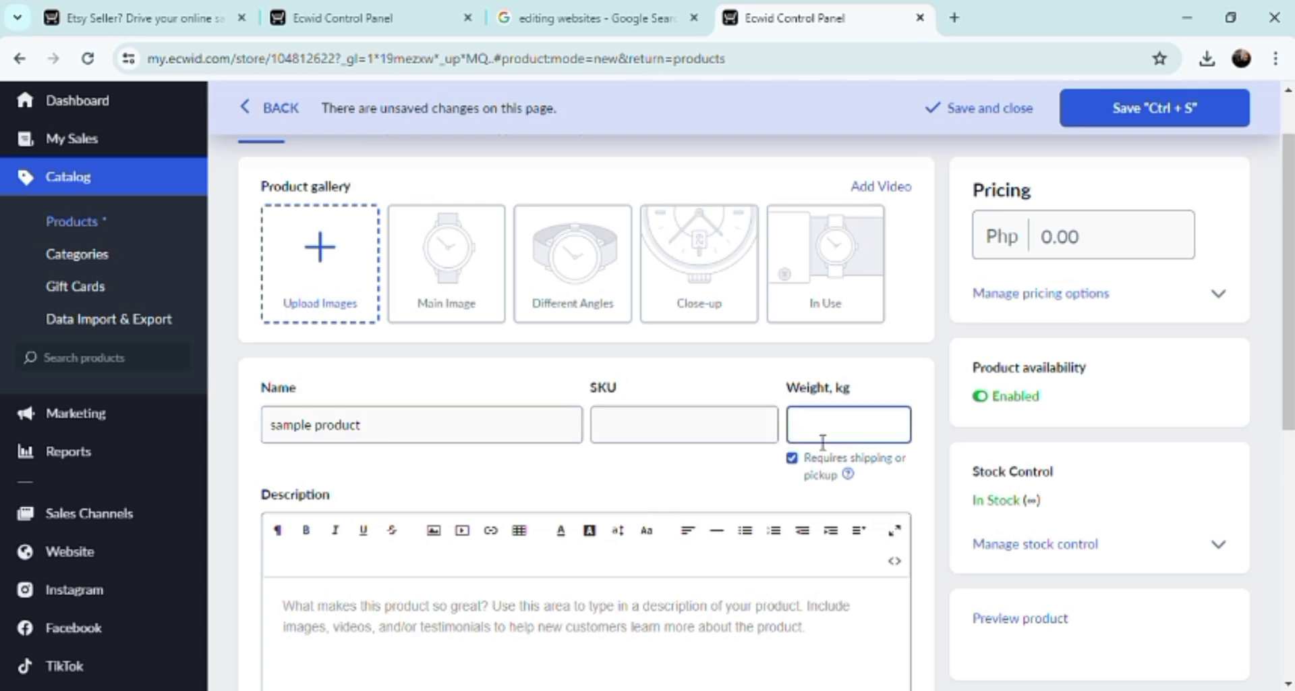
type("1")
Step: Enter "this is a printable product for kids ...." as the product's description
left_click_drag(1288, 331, 1276, 465)
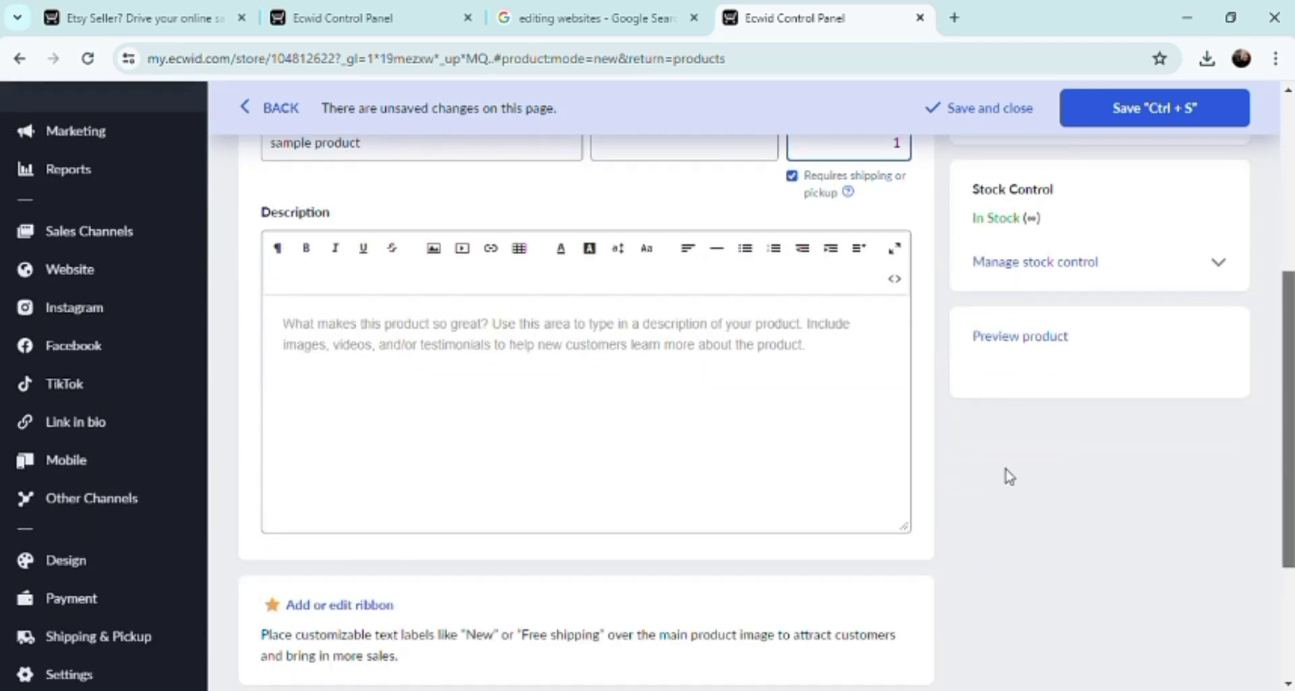
left_click(321, 344)
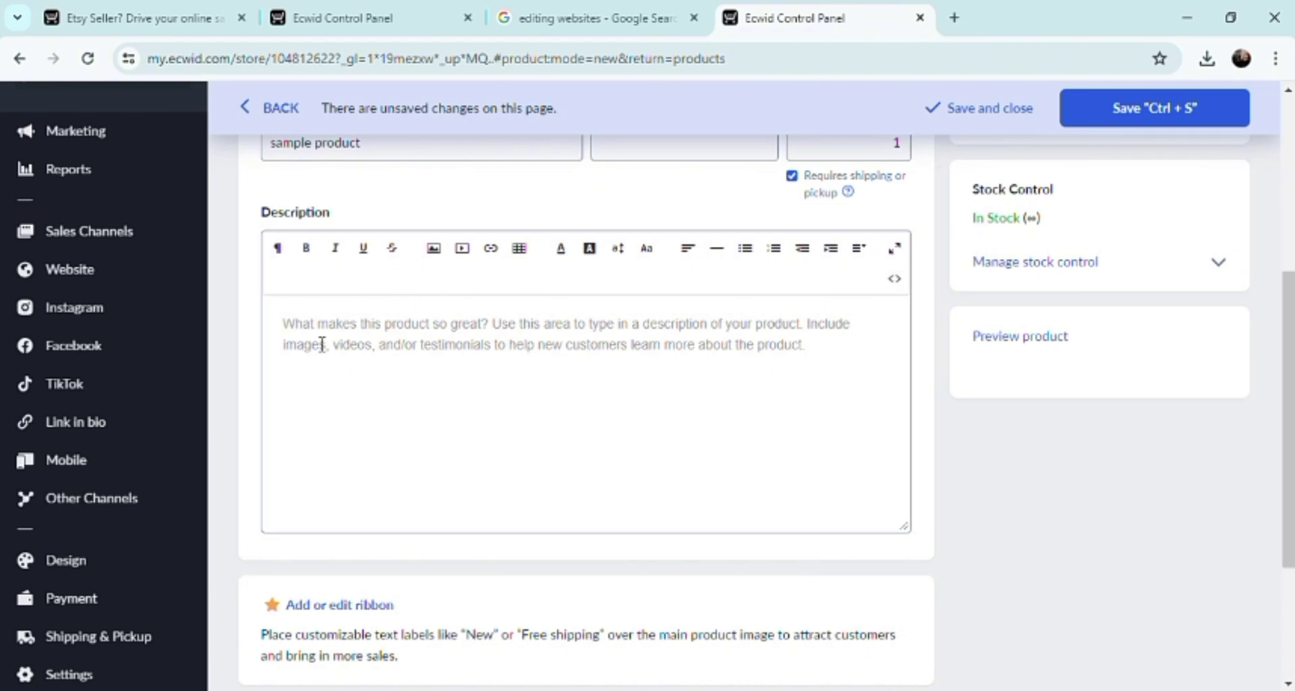
type("this i")
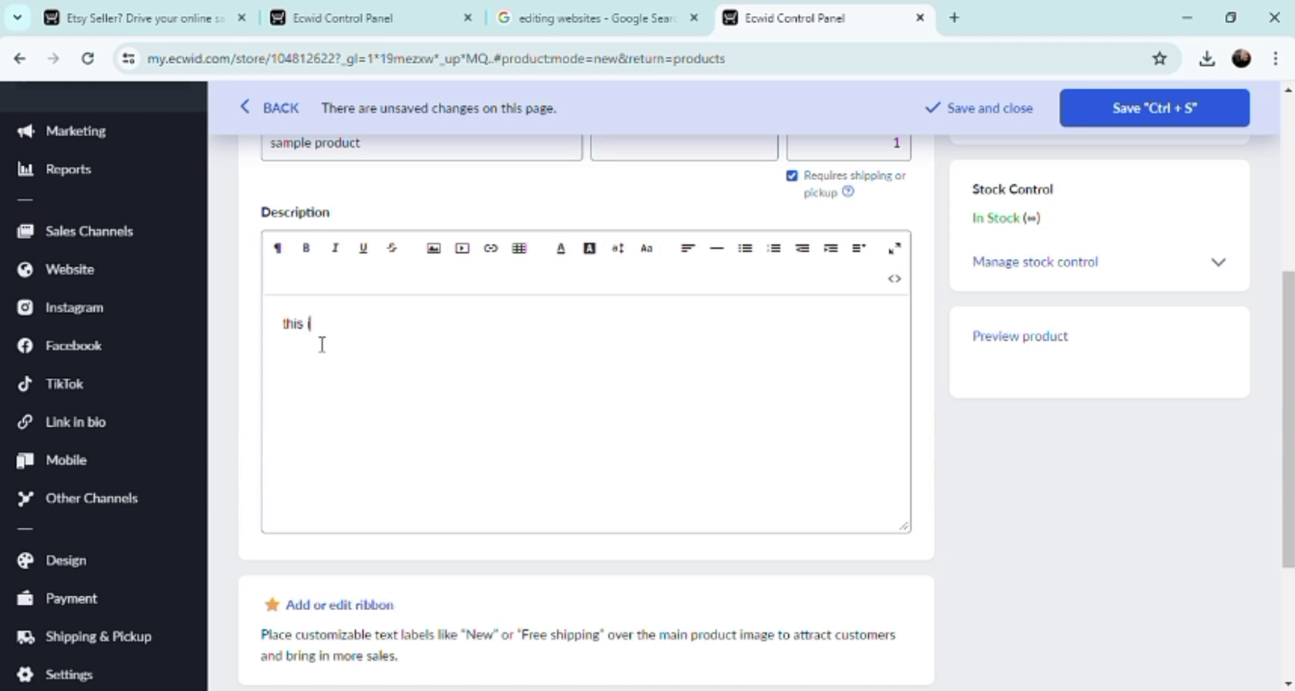
type("s a printable product")
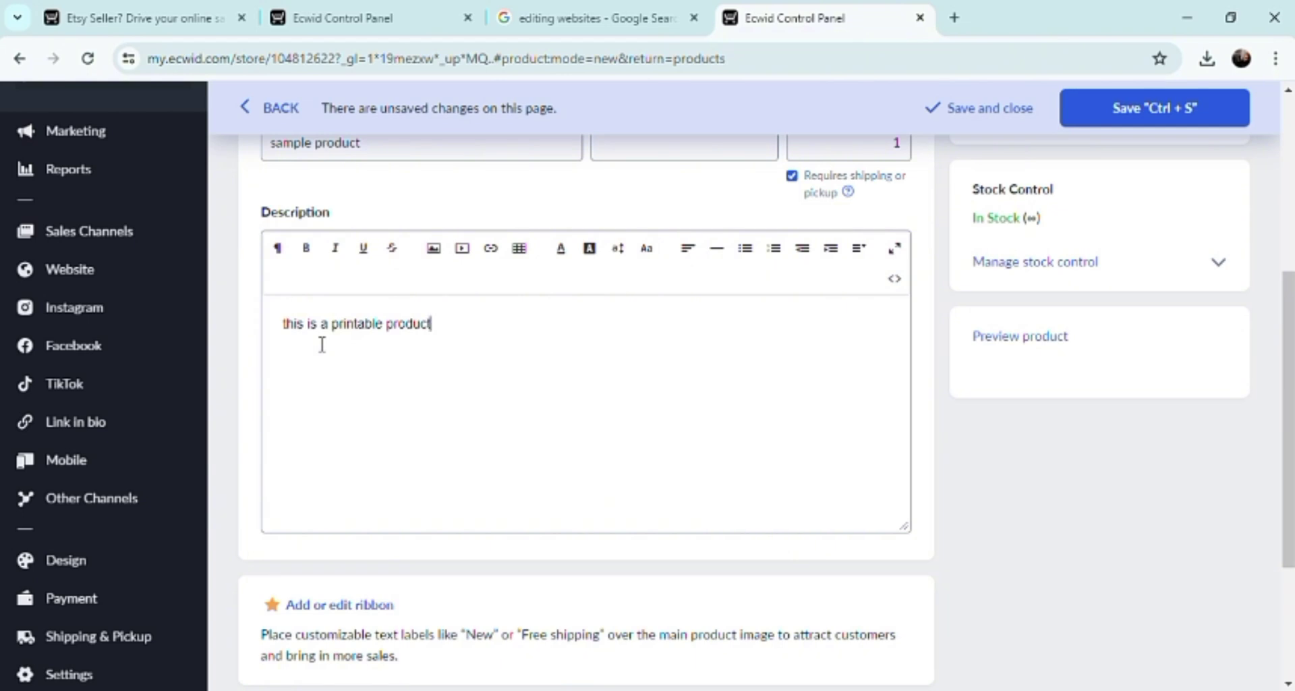
type(" for kidsd")
key("BackSpace")
key("BackSpace")
type("s")
type("....")
key("Home")
Step: Set the new product's price to Php 45
left_click_drag(1289, 403, 1290, 162)
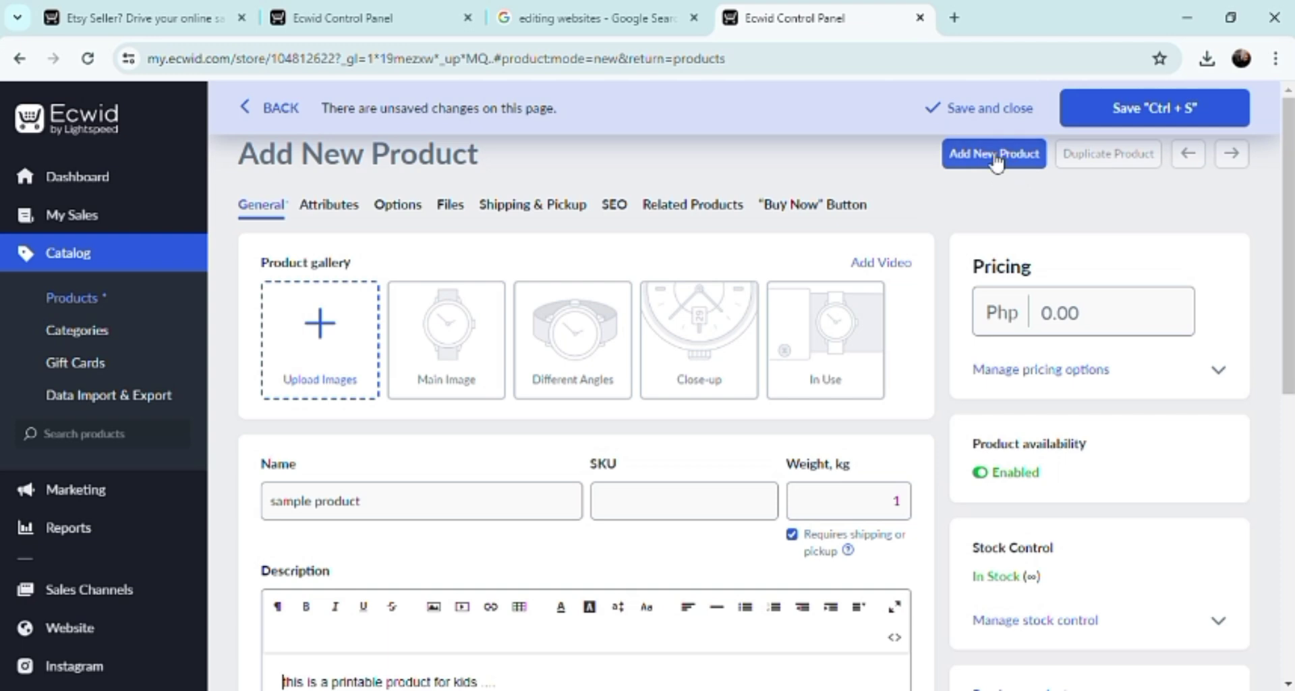
left_click(1097, 334)
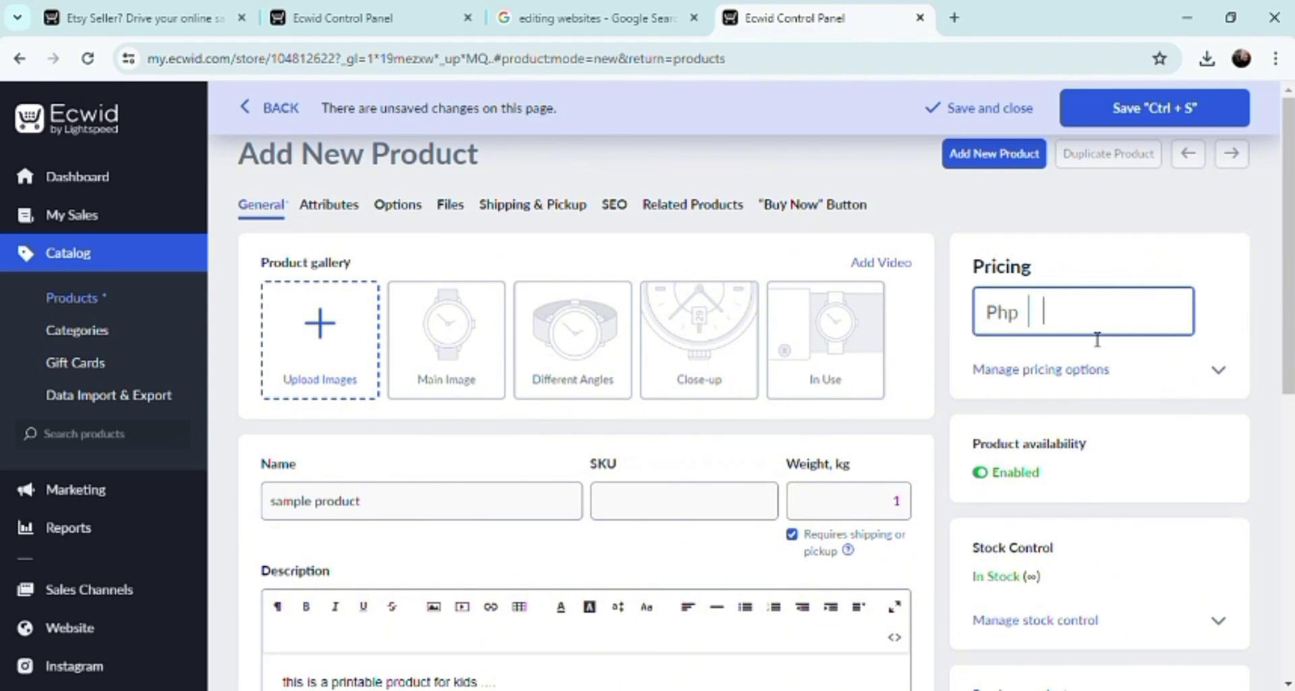
type("45")
Step: Expand the additional pricing options for the product, read through them and collapse them again
left_click(1222, 368)
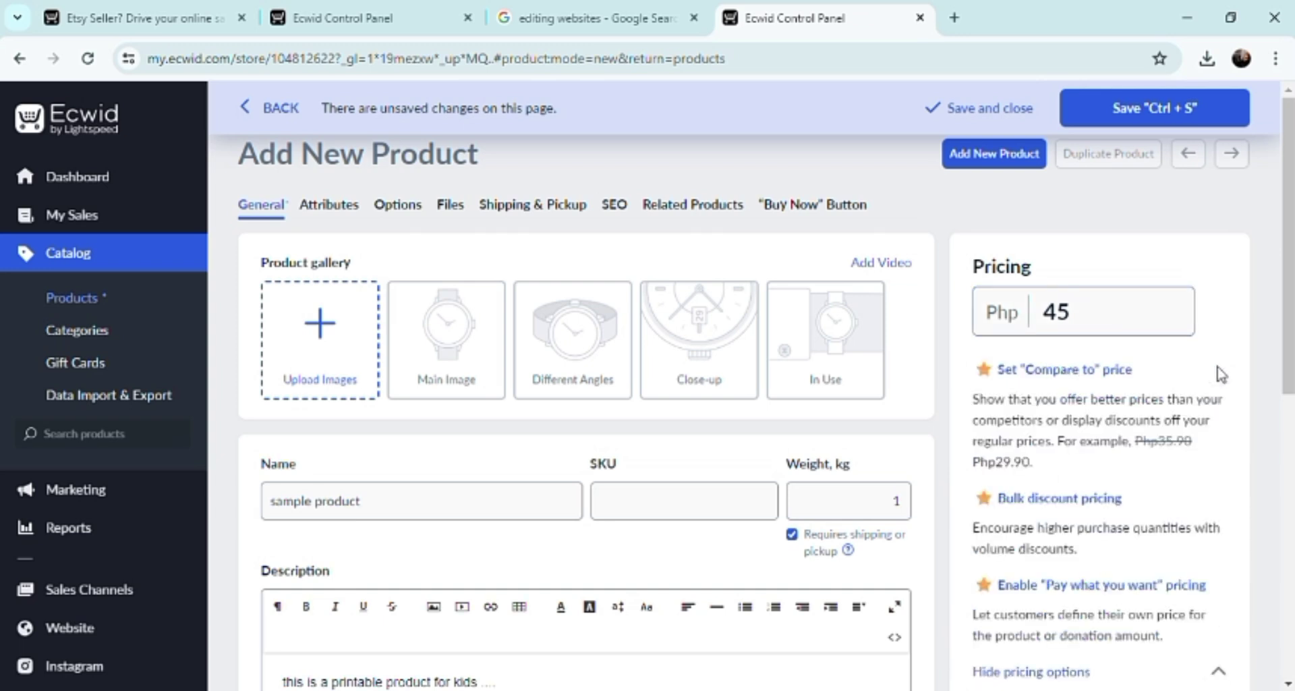
scroll(1222, 374, "down", 3)
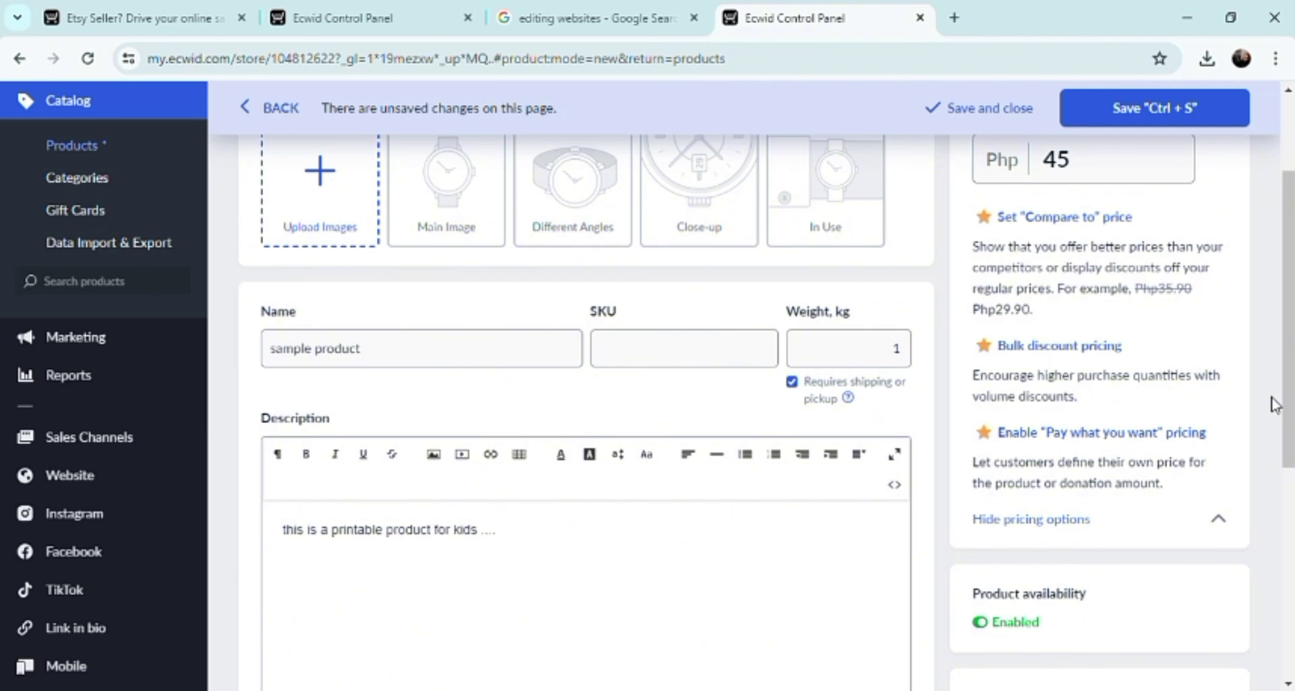
left_click(1220, 522)
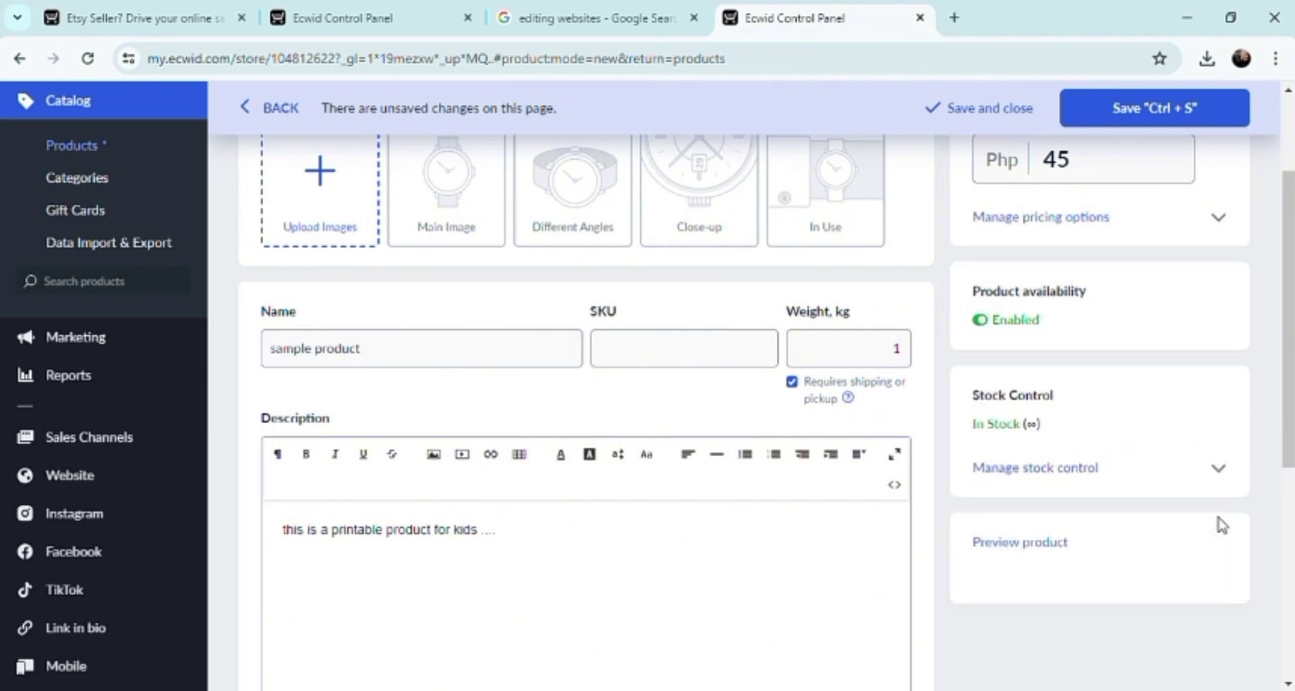
Step: Check the product availability switch while leaving the product enabled, and review the stock control options
left_click(984, 326)
left_click(981, 320)
scroll(984, 330, "down", 1)
scroll(985, 329, "down", 1)
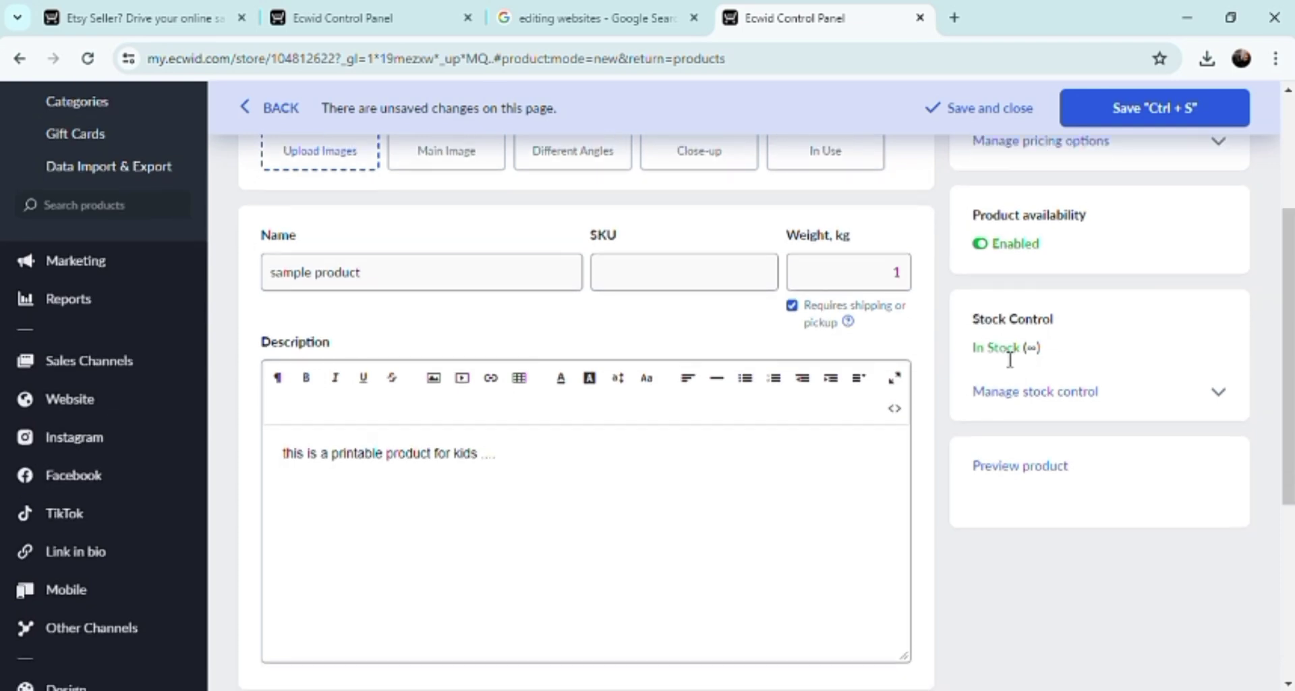
left_click(1219, 396)
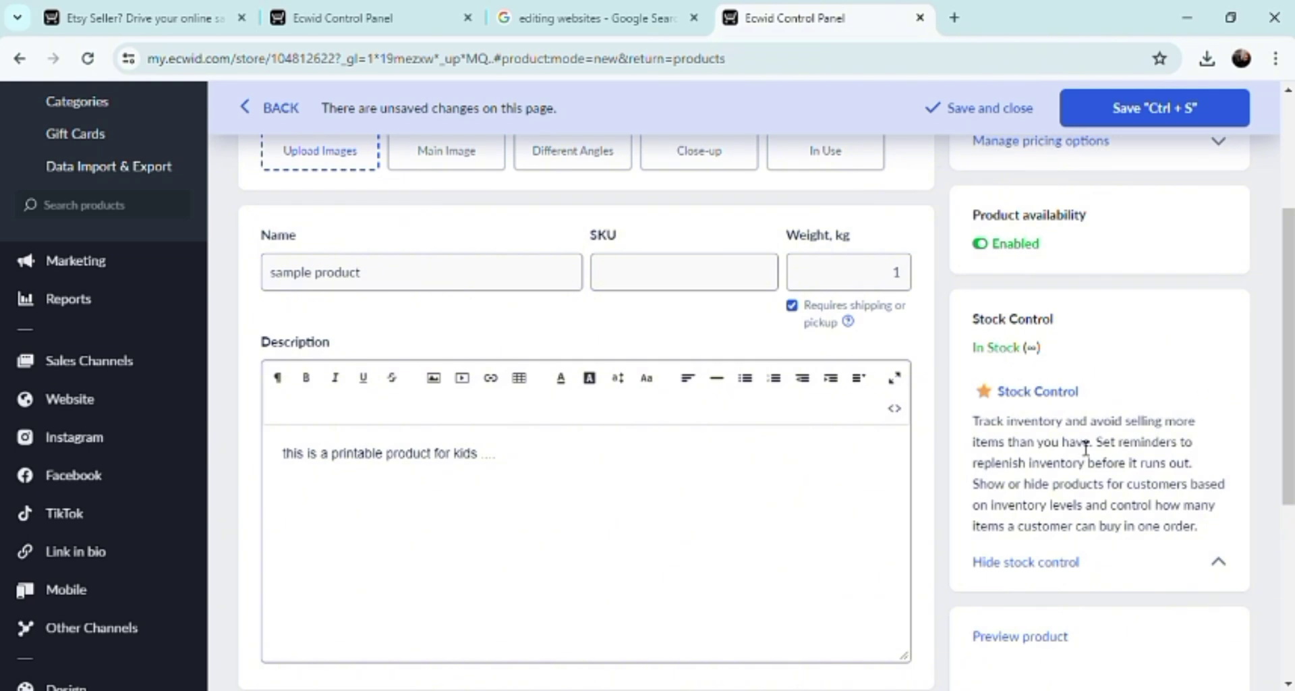
left_click(1218, 565)
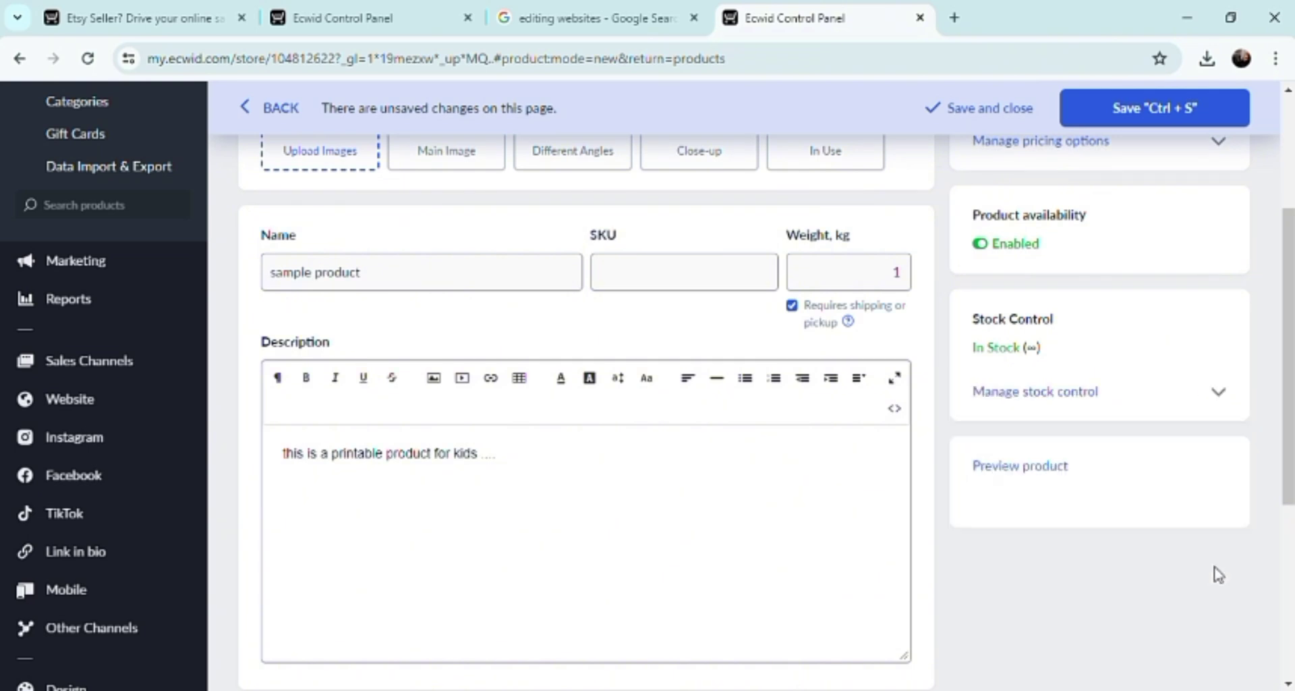
Step: Preview the new product's store page and close its tab along with the "editing websites" search tab
left_click(1043, 472)
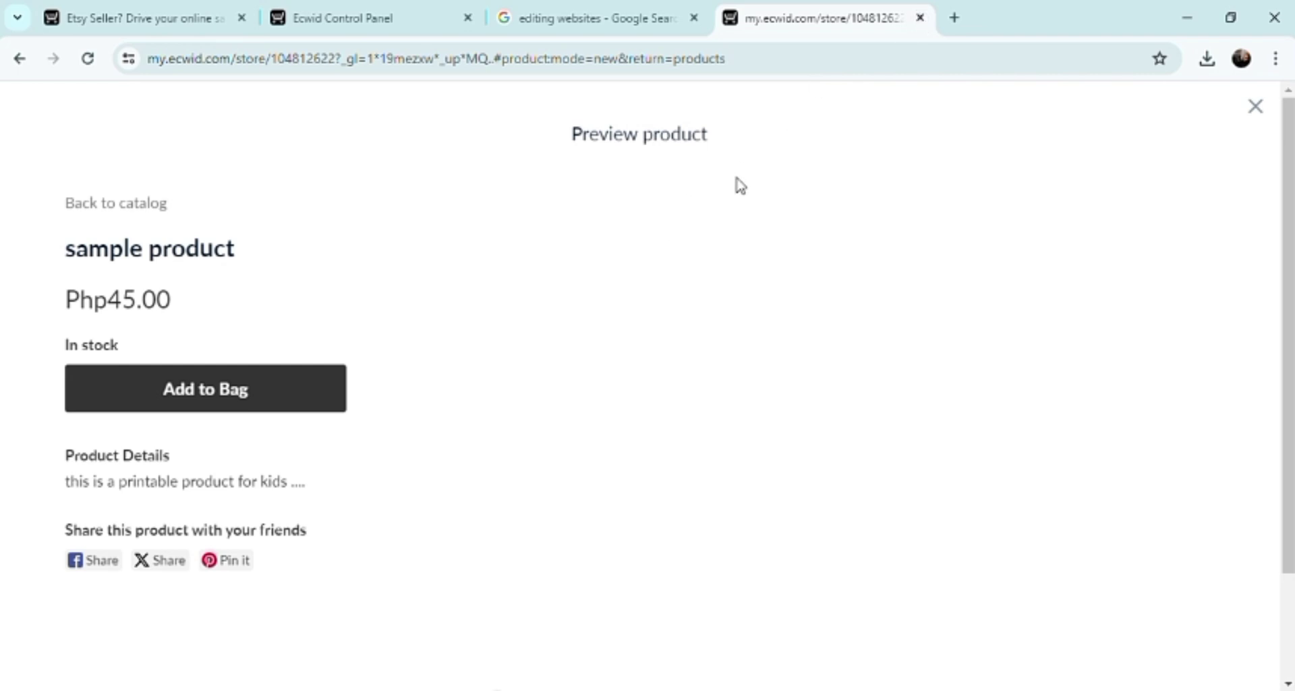
key("ctrl+w")
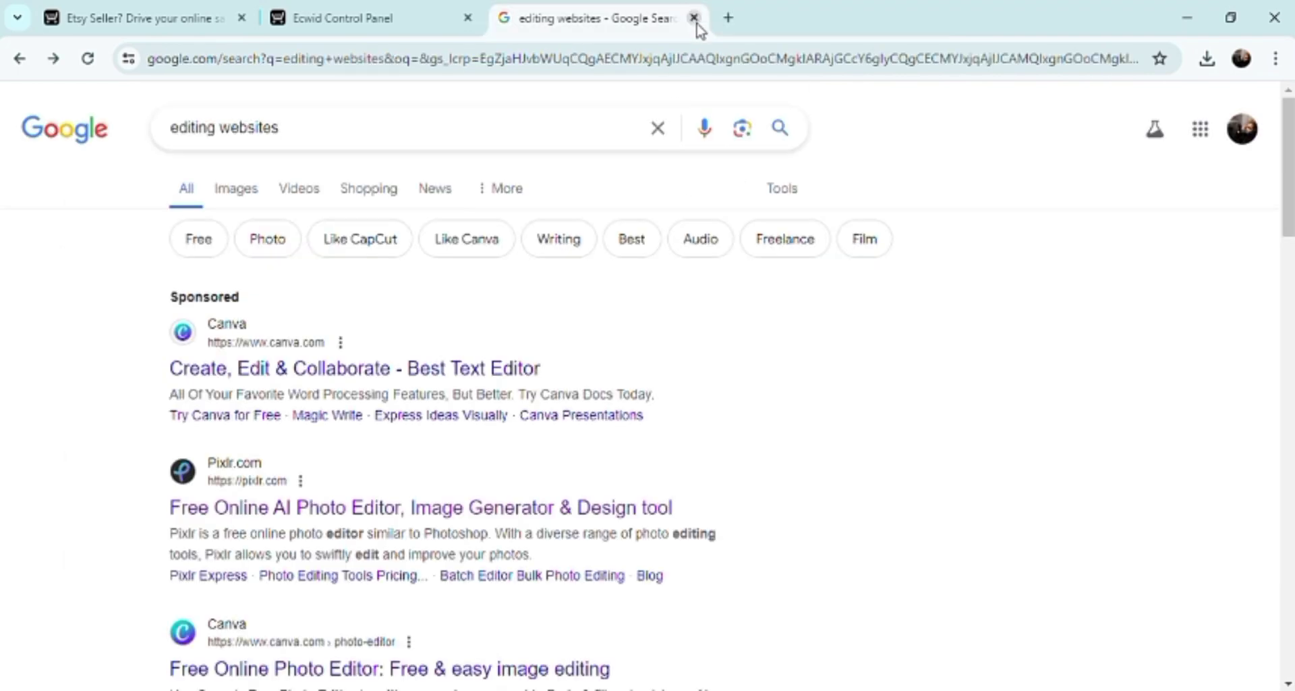
left_click(693, 17)
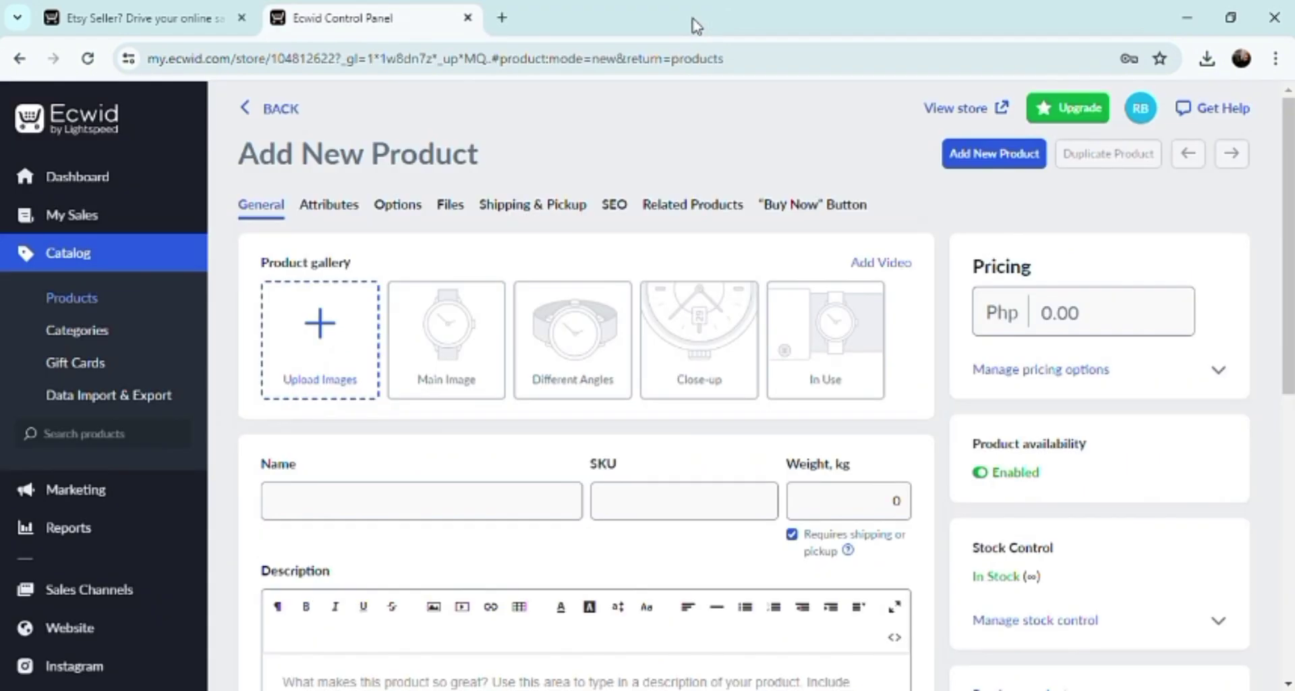
Step: Search the web for "editing websites" in a new browser tab and open the Pixlr photo editor site
left_click(502, 18)
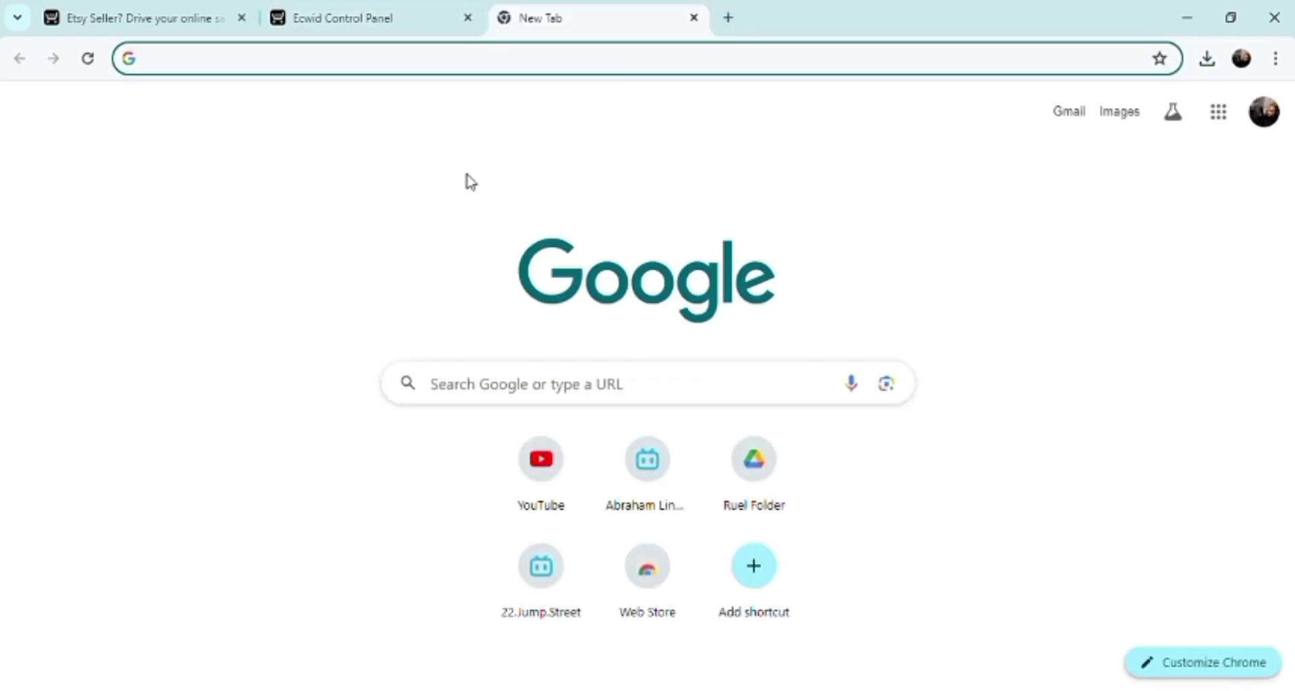
left_click(409, 65)
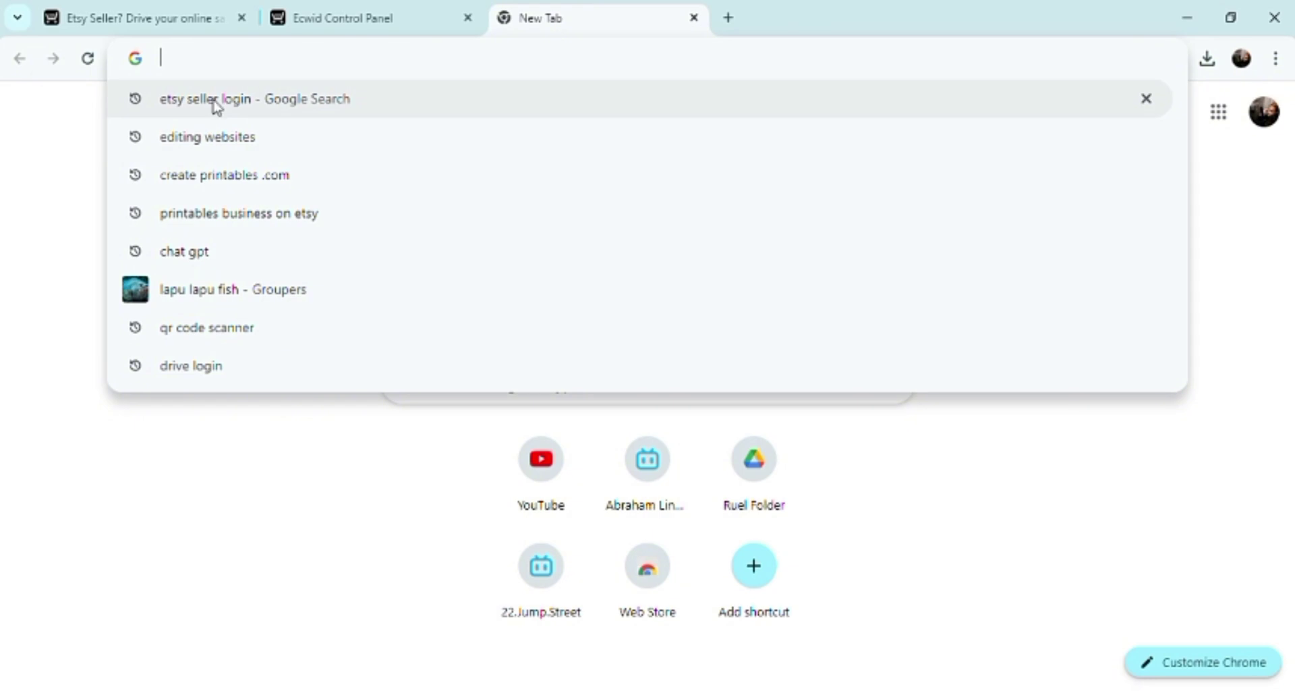
left_click(209, 155)
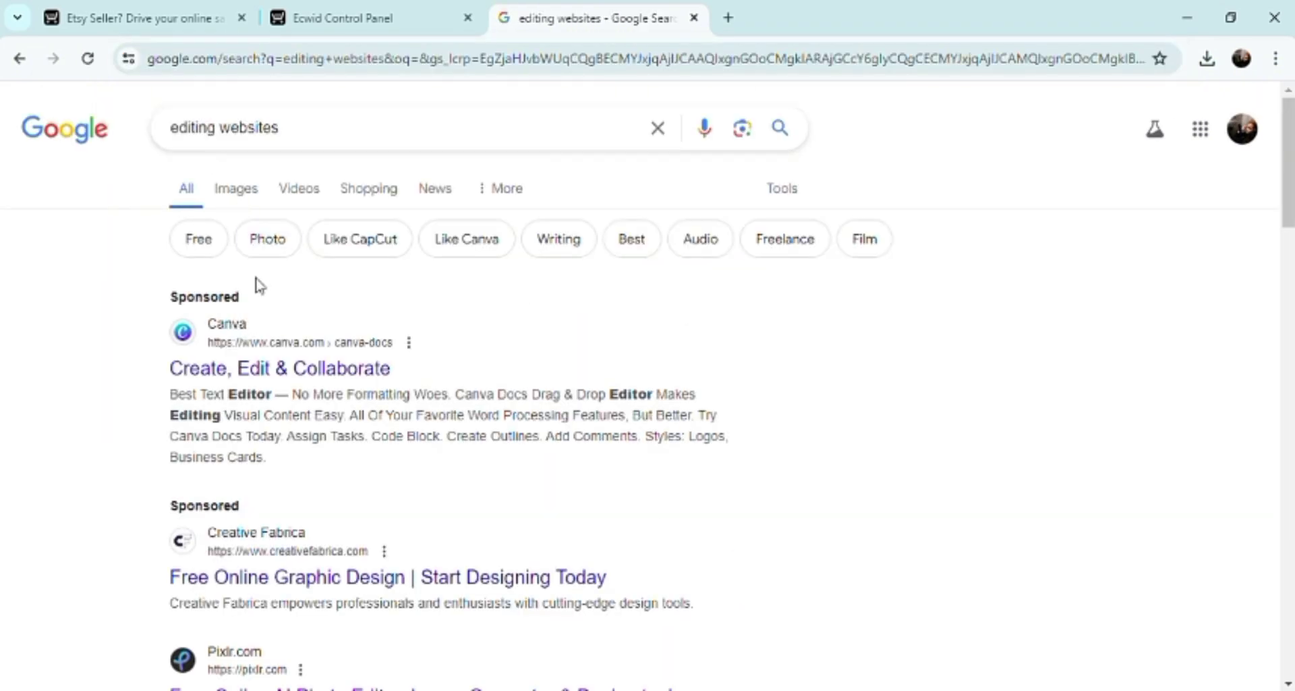
scroll(260, 285, "down", 3)
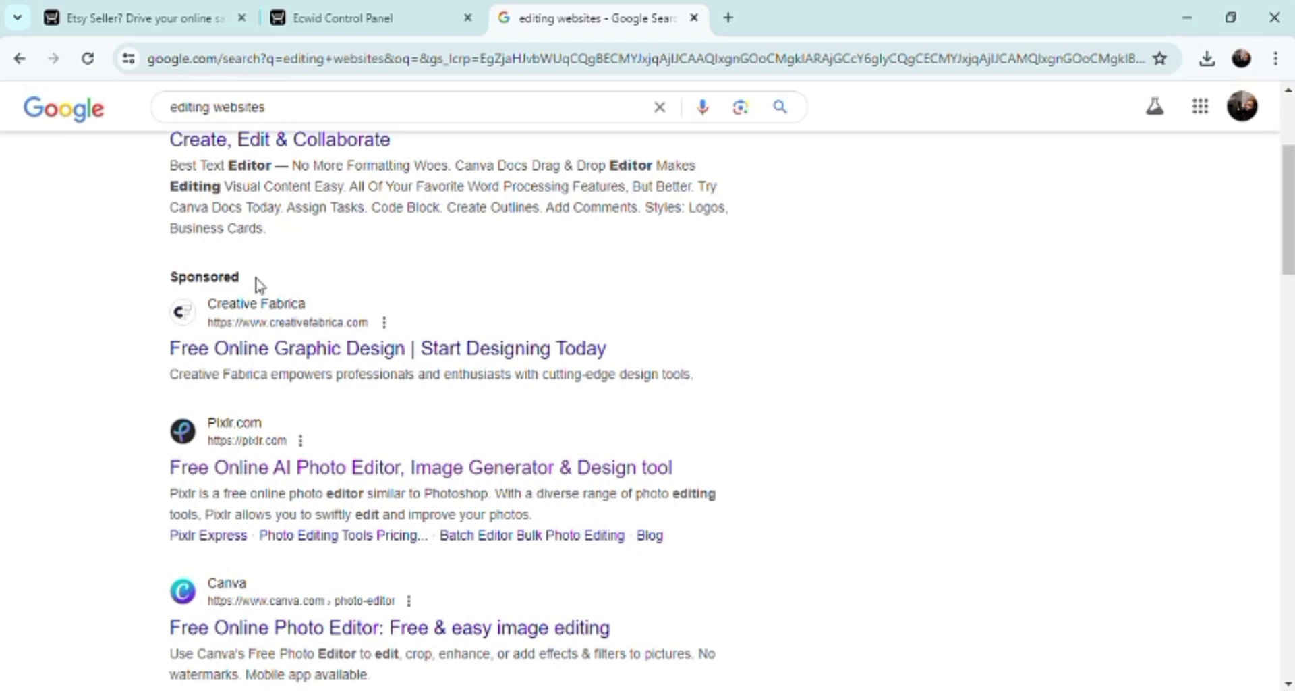
left_click(219, 470)
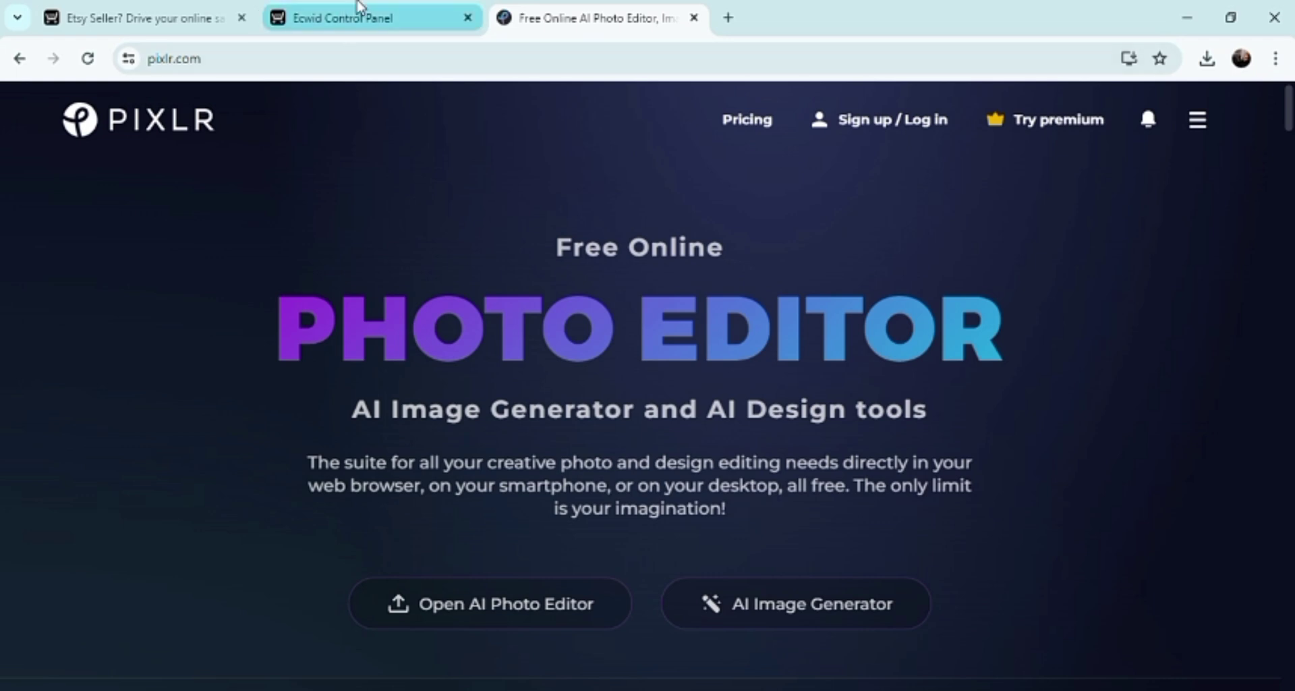
Step: Switch back to the Ecwid control panel and open the sales orders page, leaving the new product form without saving
left_click(370, 30)
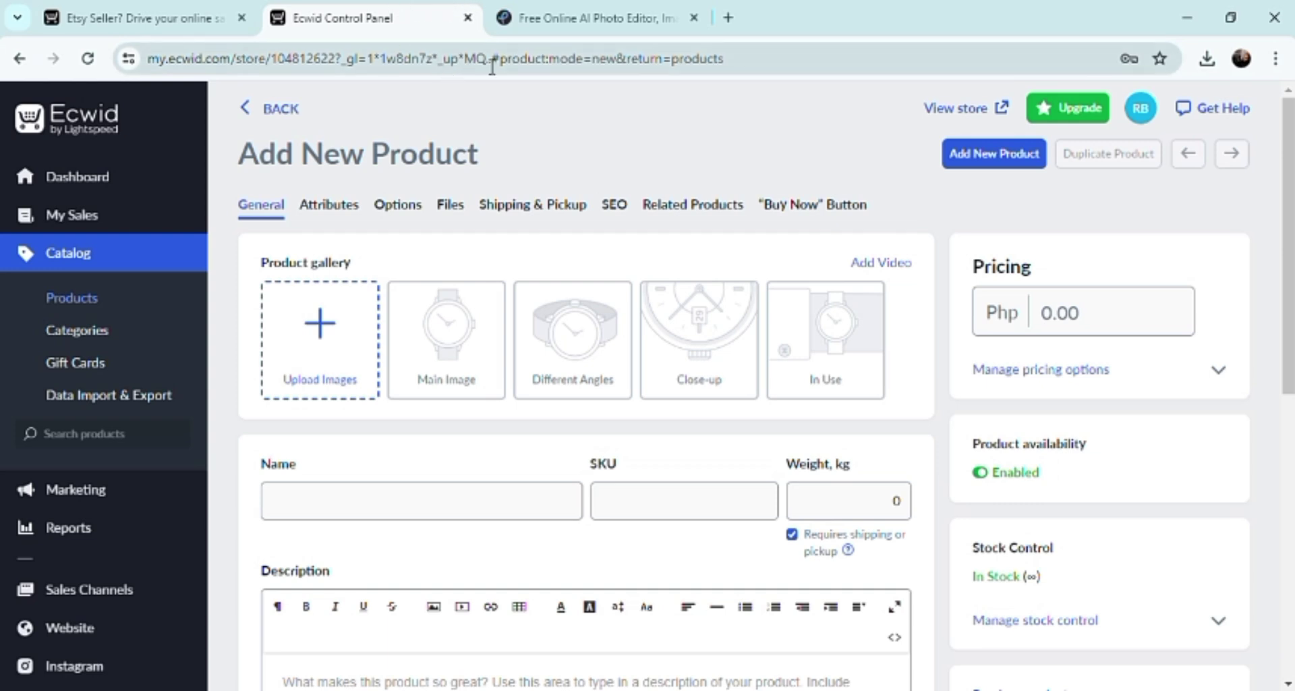
left_click(60, 178)
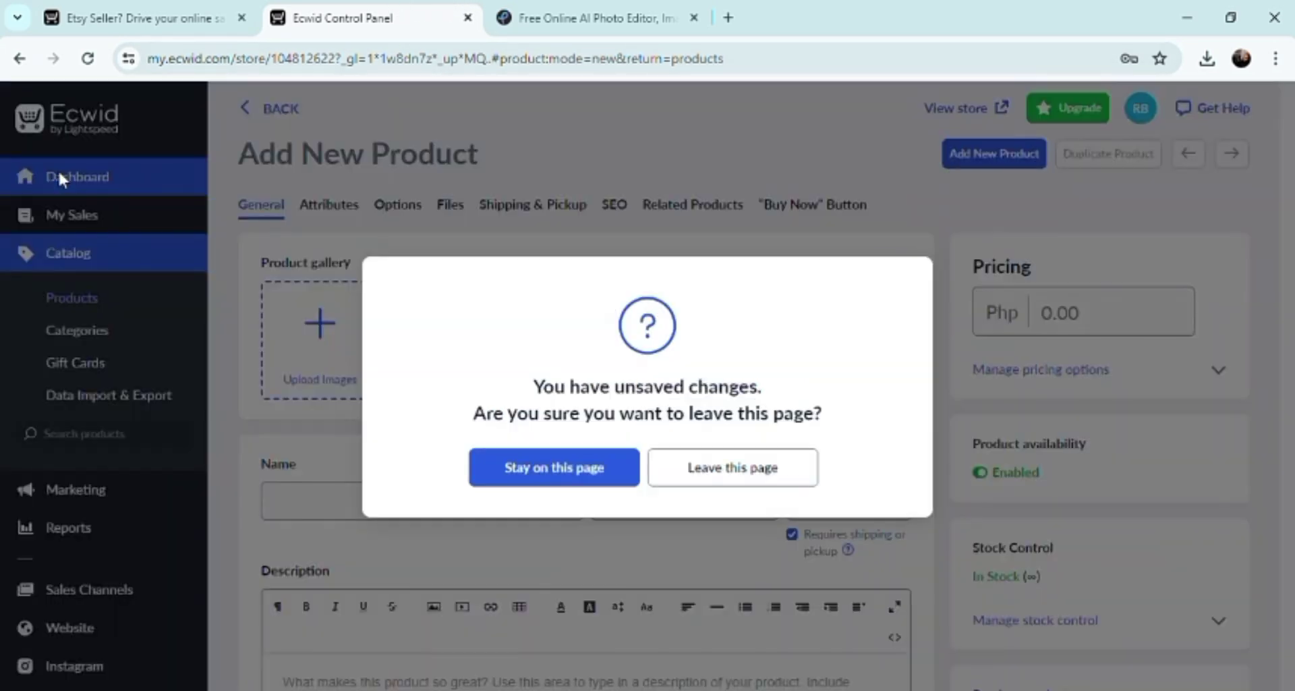
left_click(584, 475)
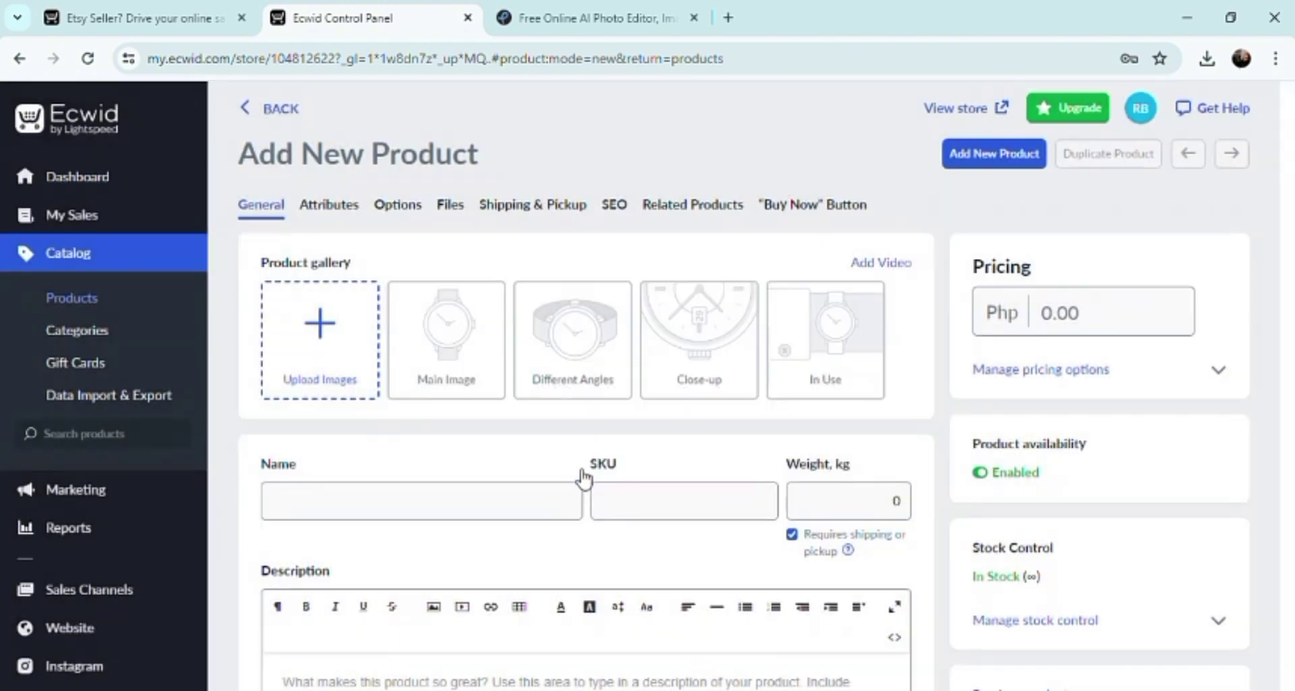
left_click(60, 223)
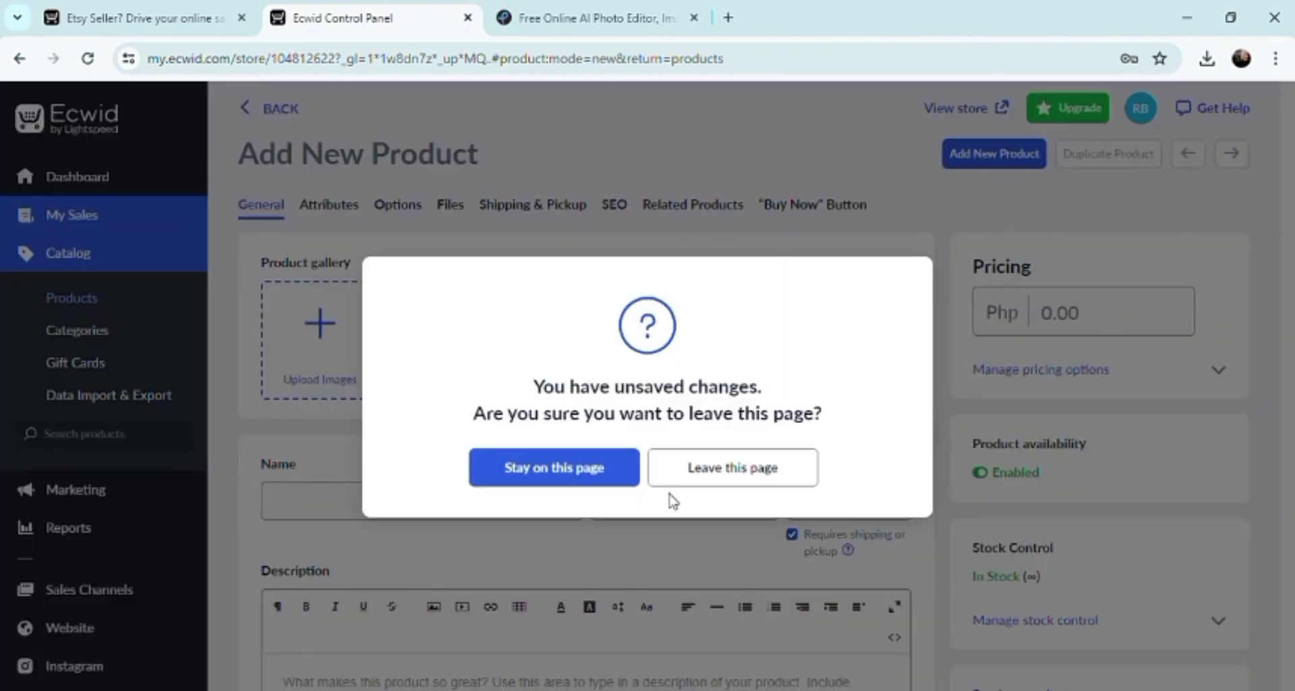
left_click(722, 468)
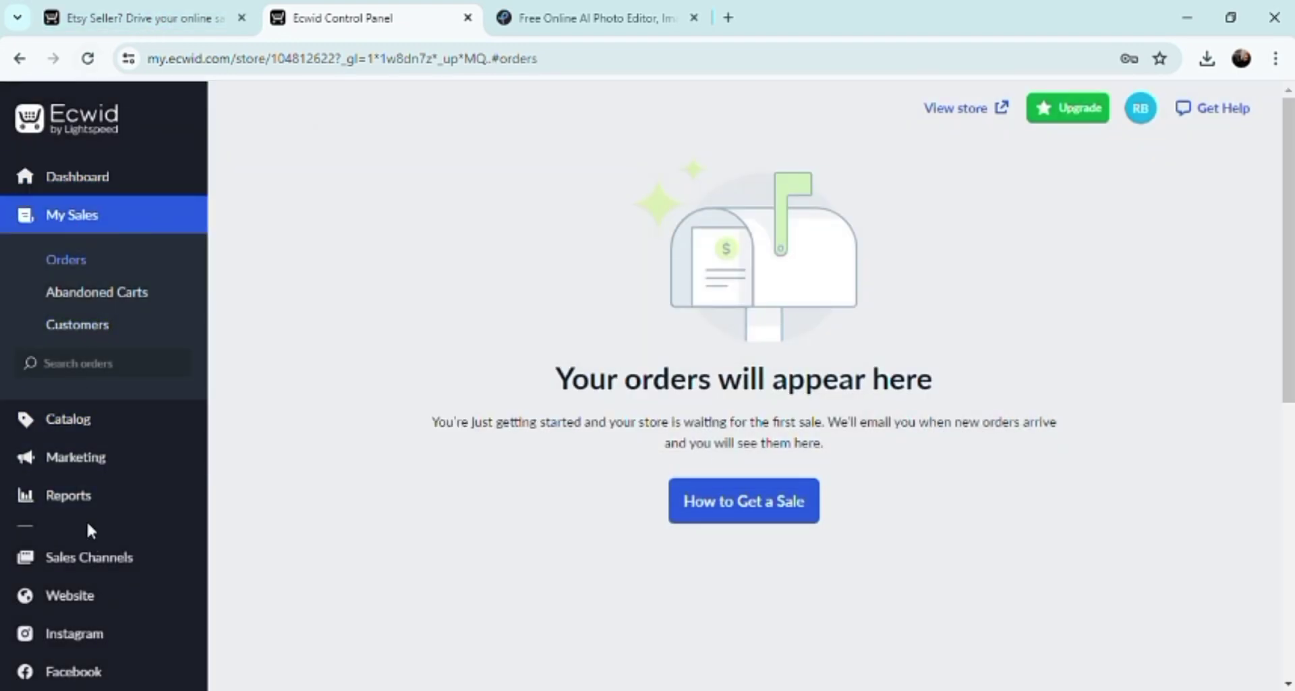
Step: Open the catalog's product list and start adding a new product
mouse_move(98, 470)
mouse_move(92, 431)
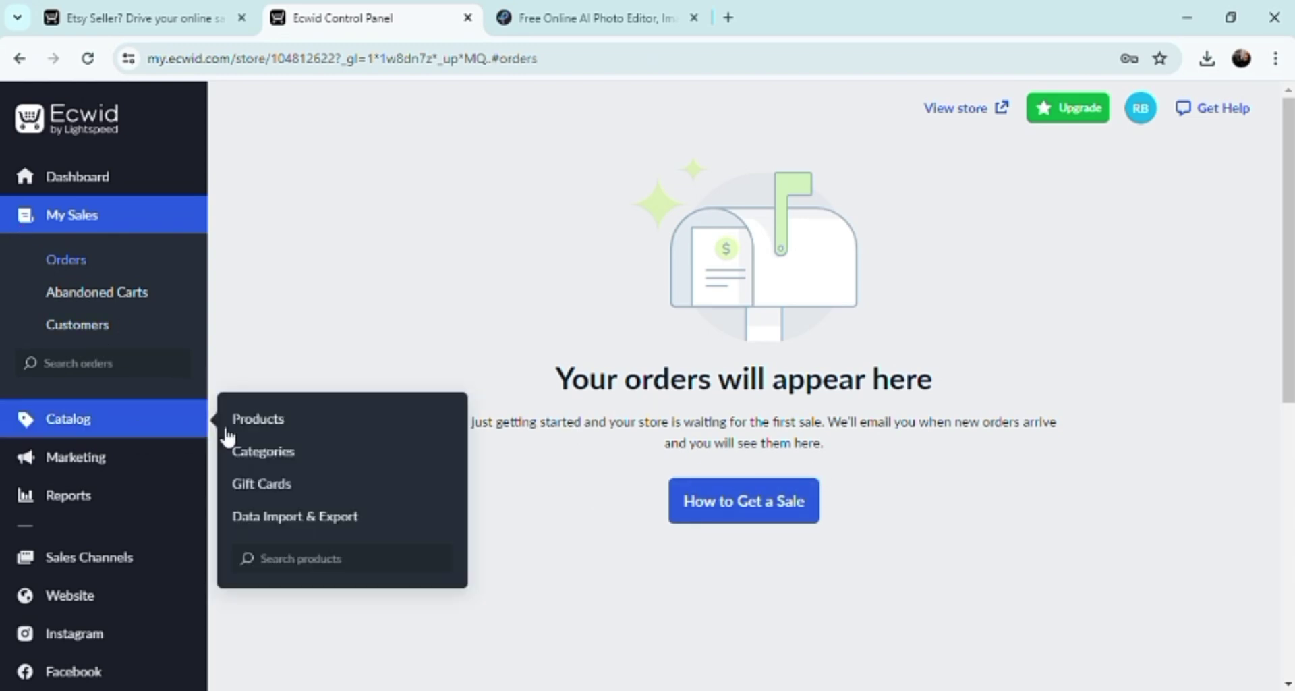
left_click(277, 420)
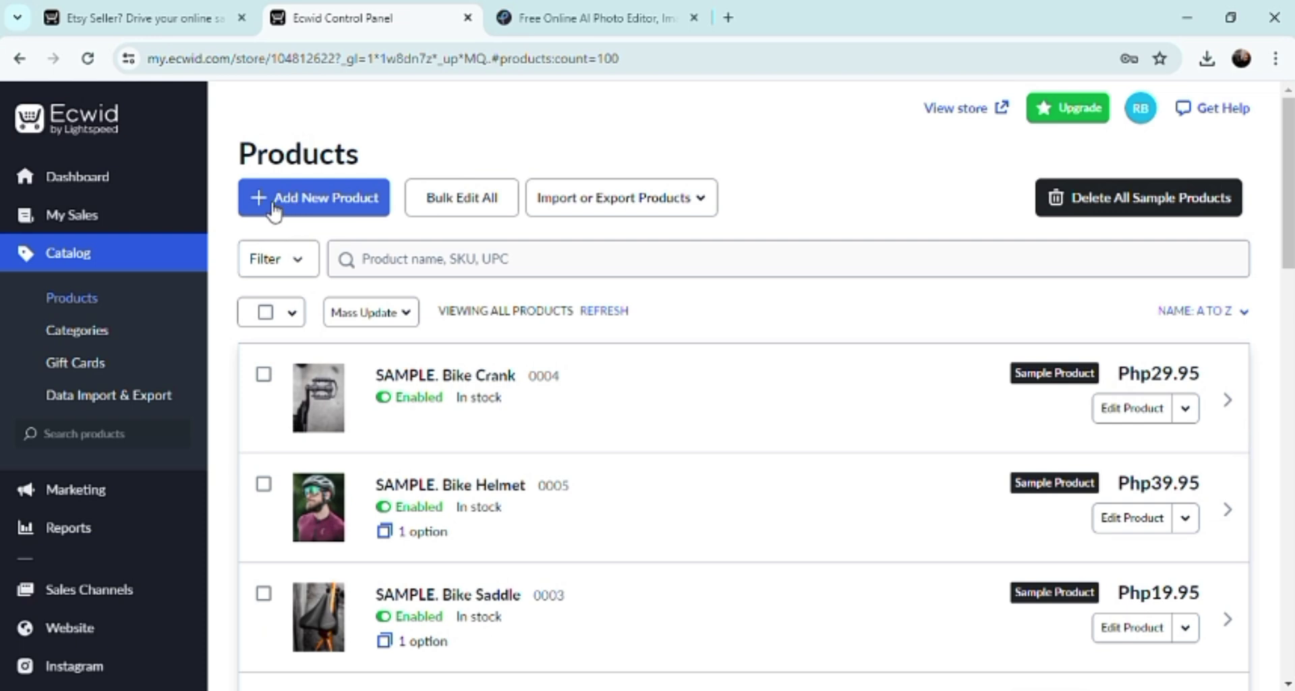
left_click(273, 211)
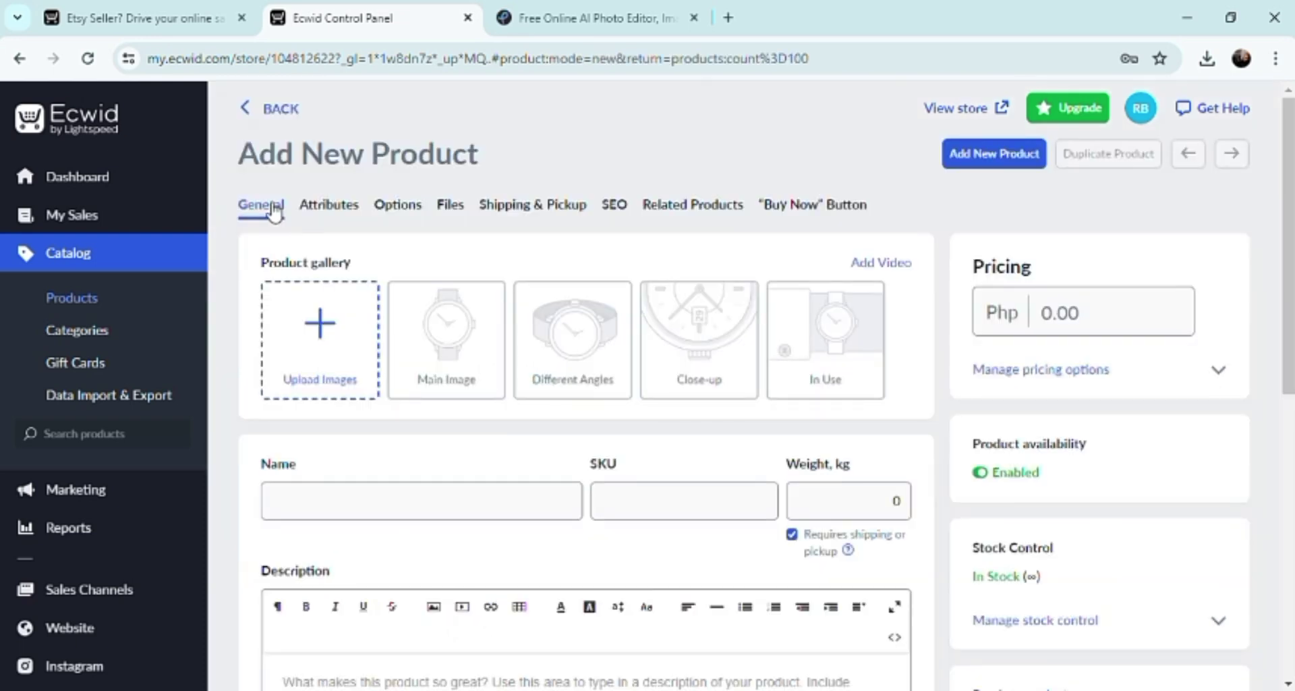
Step: Look through the blank product form's general fields, its ribbon and subtitle options, and the gallery's video option
scroll(348, 311, "down", 3)
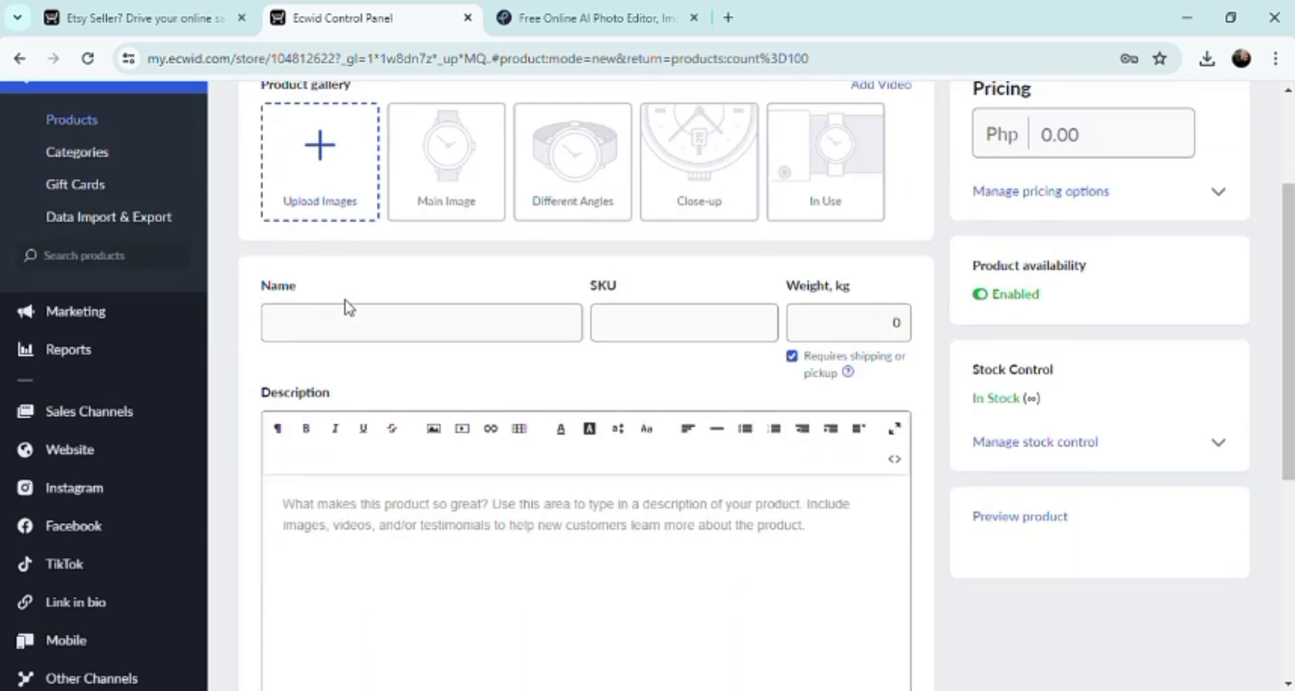
scroll(348, 308, "down", 1)
scroll(348, 308, "down", 1)
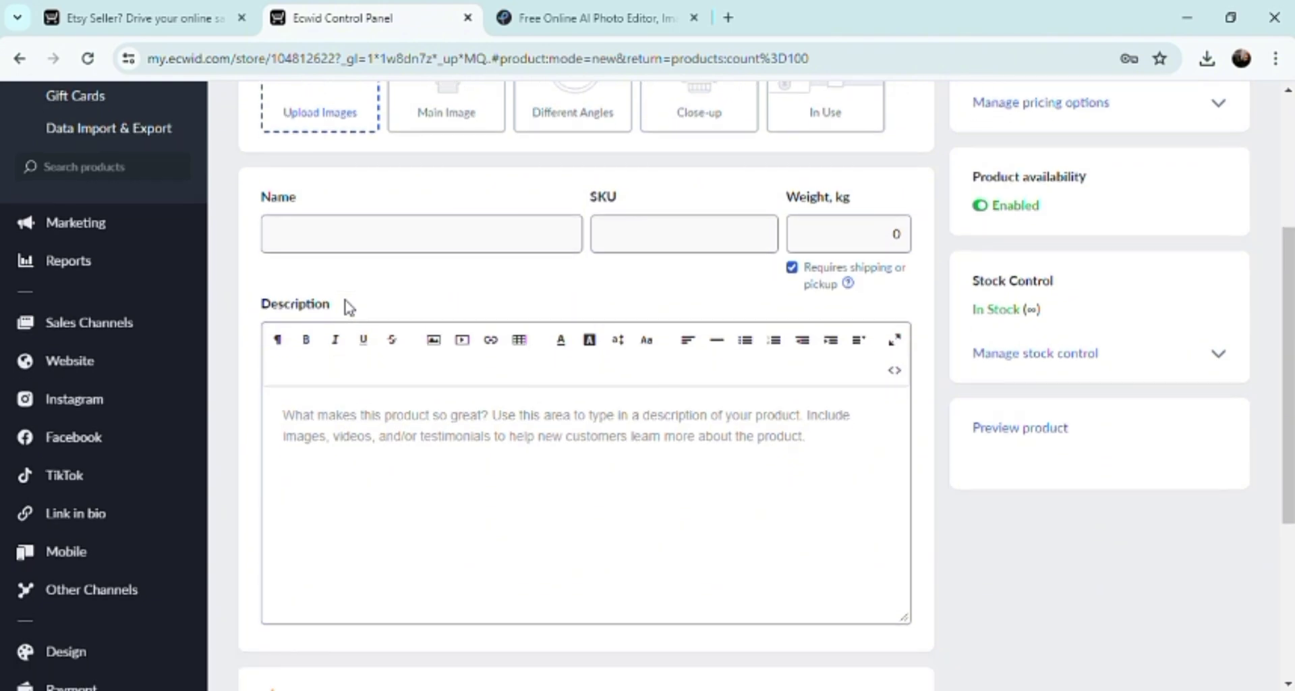
scroll(348, 307, "down", 5)
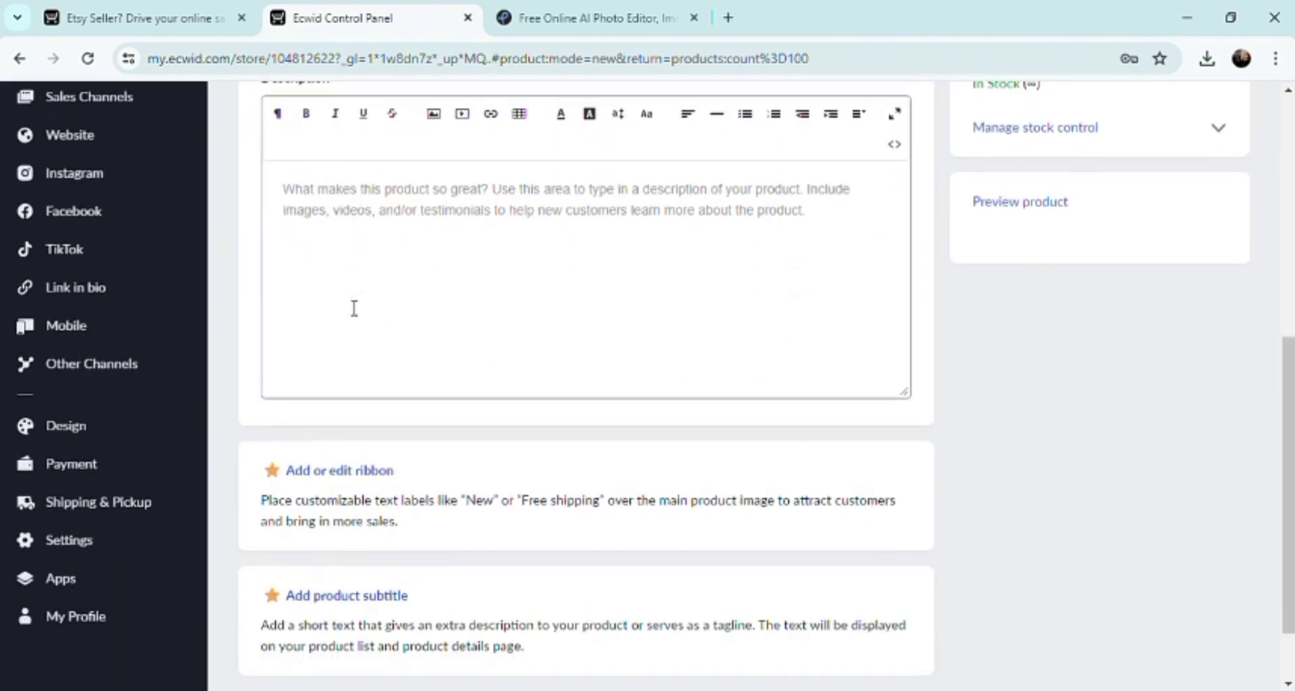
scroll(354, 308, "down", 1)
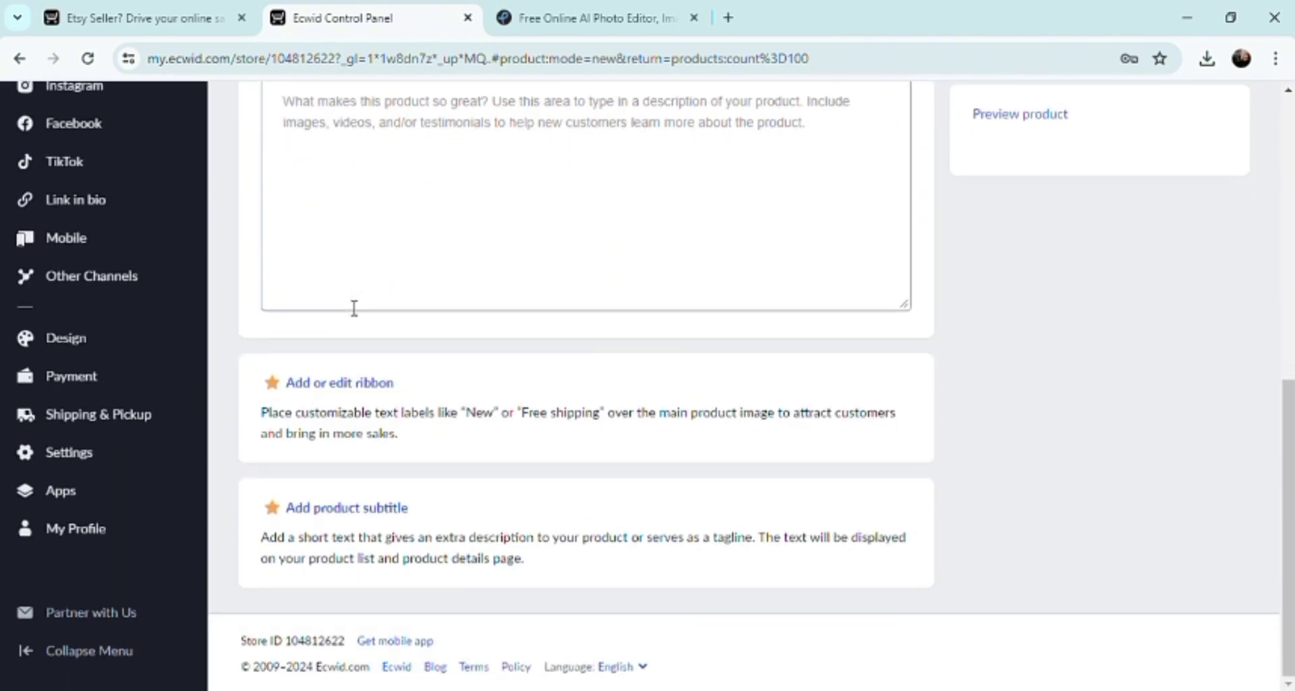
scroll(354, 309, "up", 10)
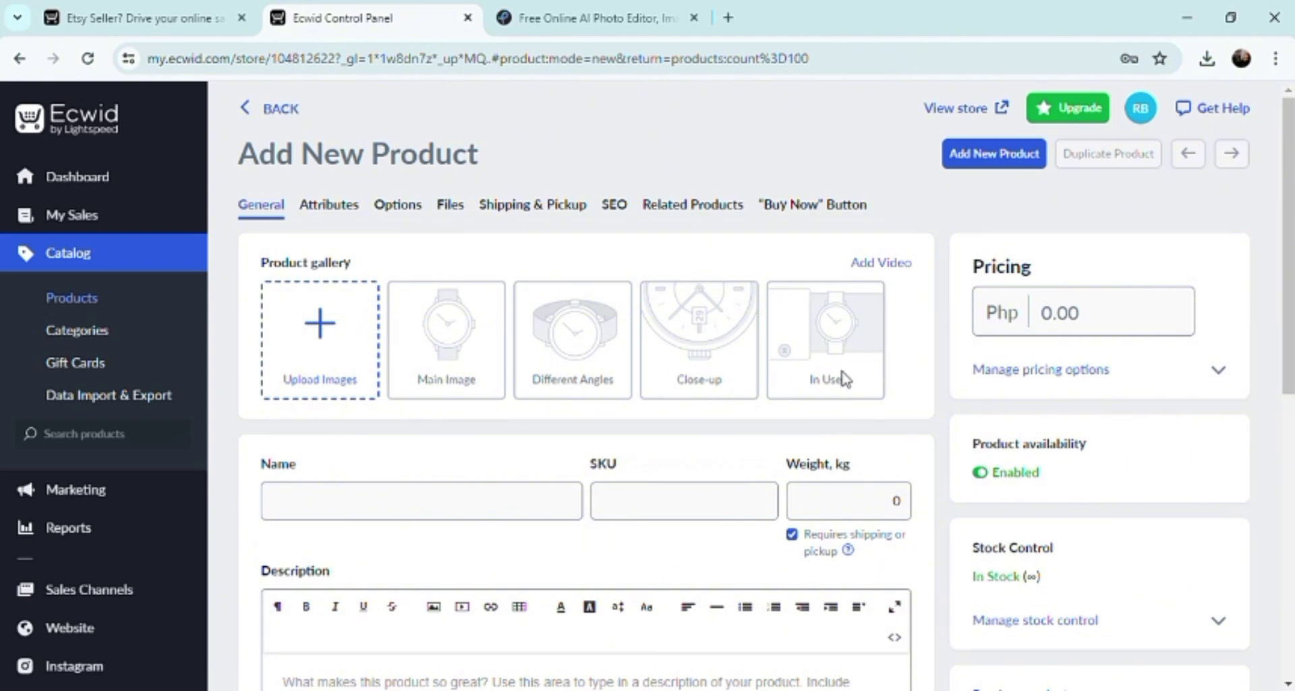
mouse_move(894, 272)
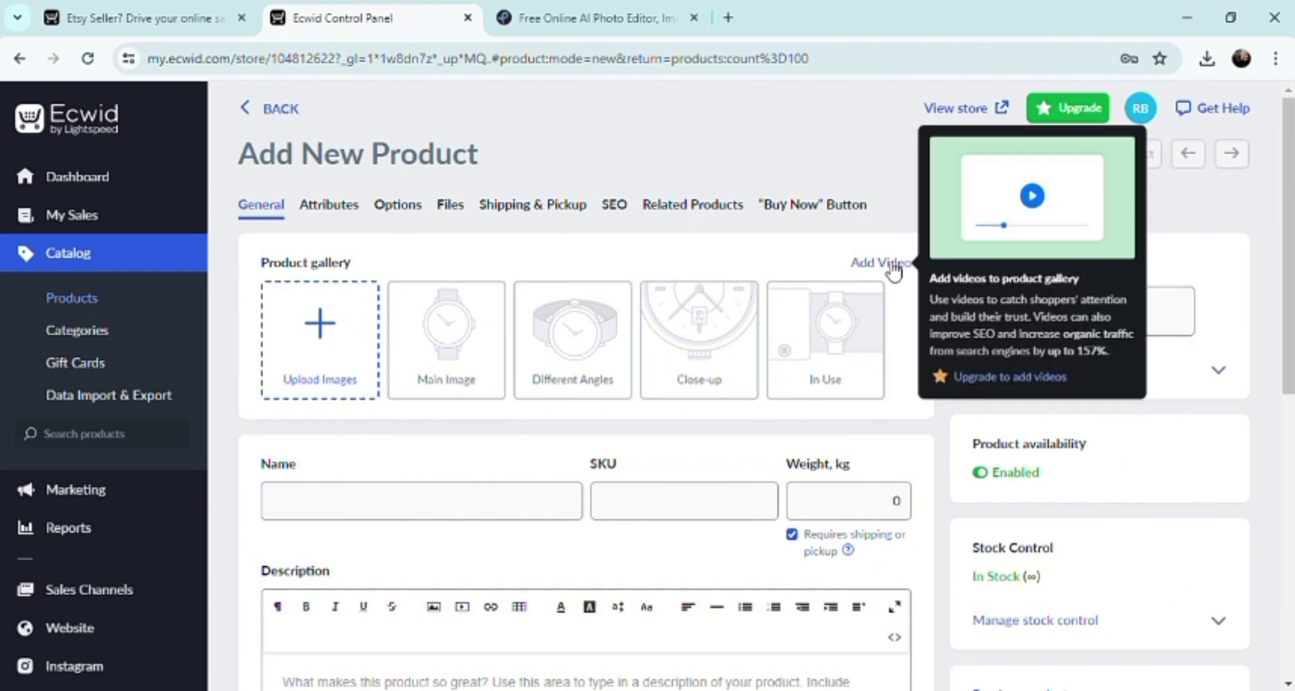